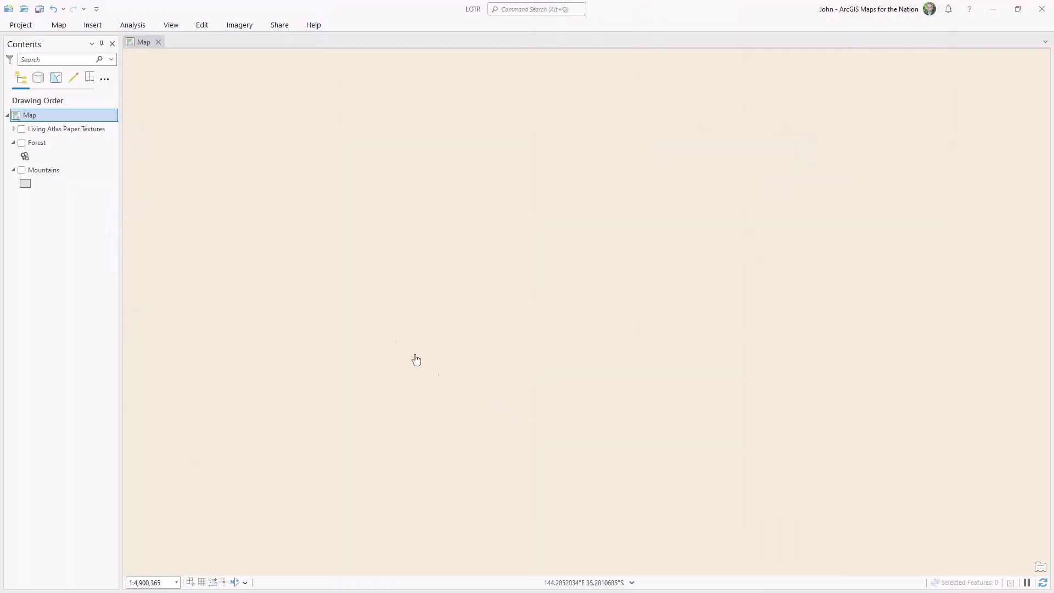
Turn on the Paper Textures and Forest layers and open the Mountains polygon symbol
{"action": "left_click", "coordinate": [22, 129]}
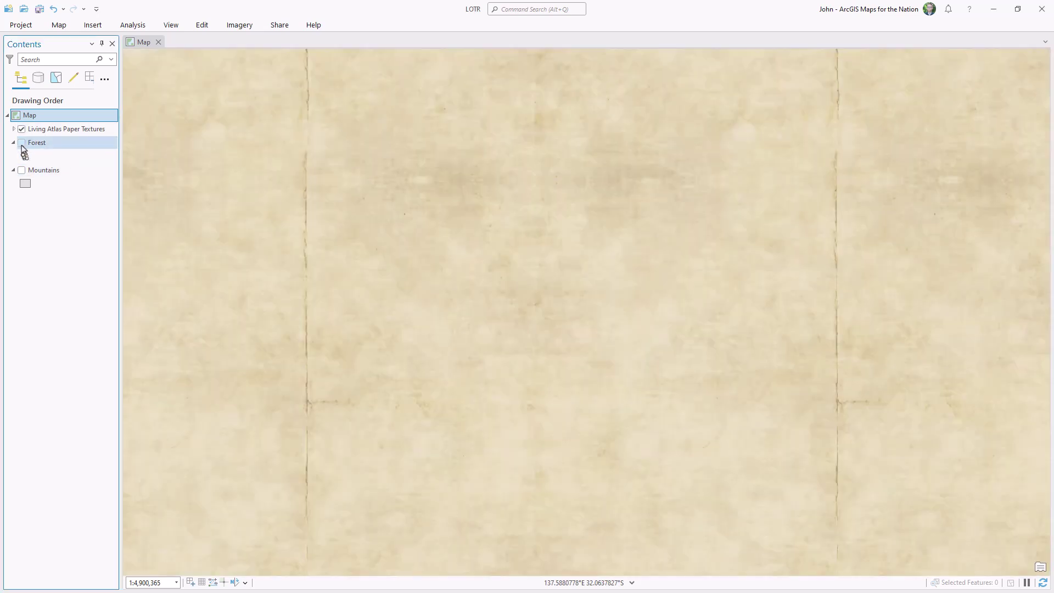
{"action": "left_click", "coordinate": [22, 143]}
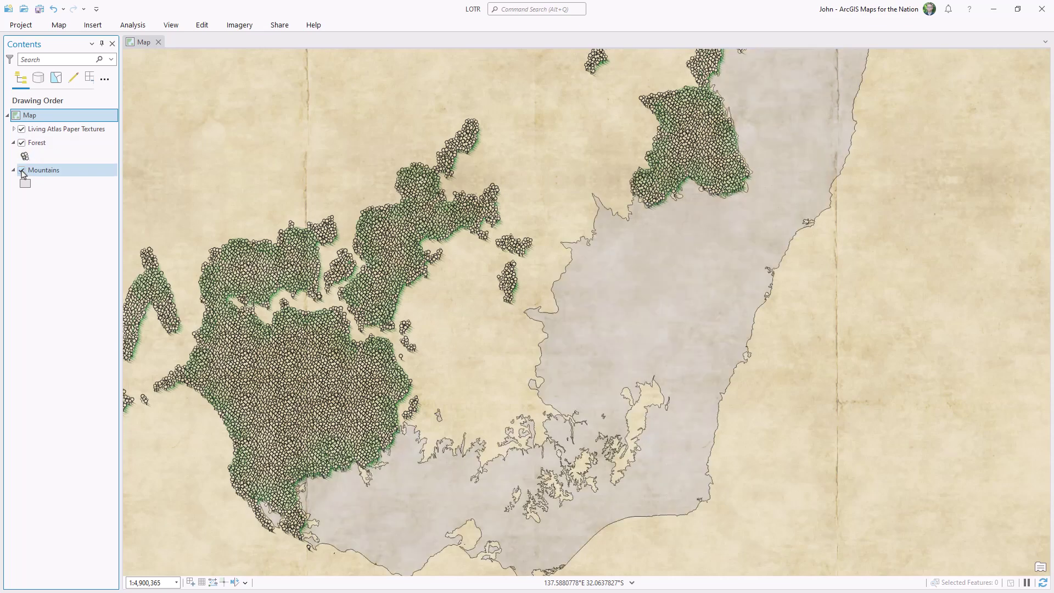
{"action": "left_click", "coordinate": [24, 183]}
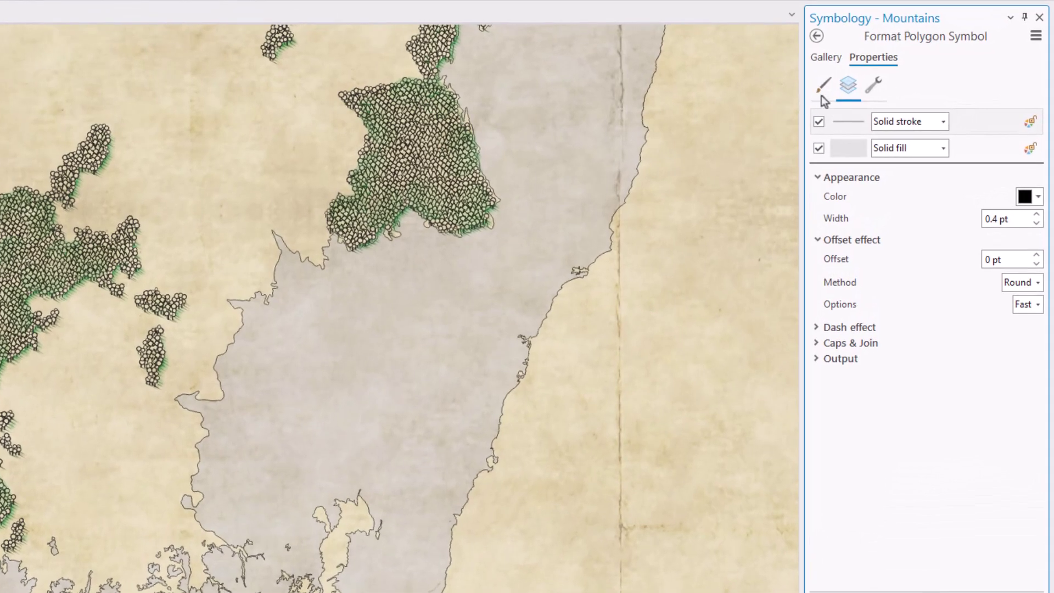
Add a marker layer to the Mountains symbol and delete its outline stroke and grey fill layers
{"action": "left_click", "coordinate": [871, 87]}
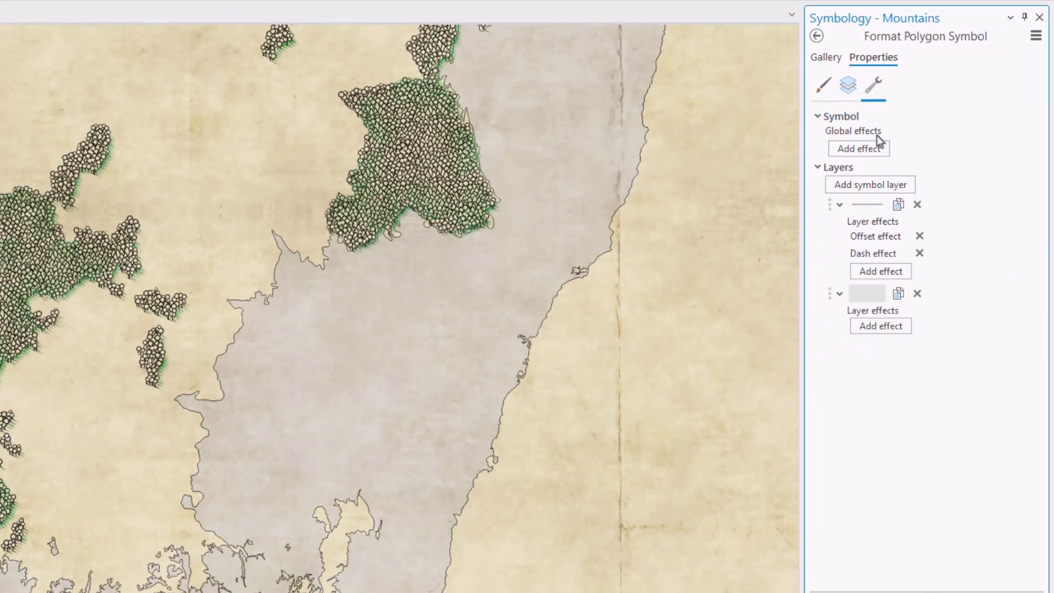
{"action": "left_click", "coordinate": [877, 190]}
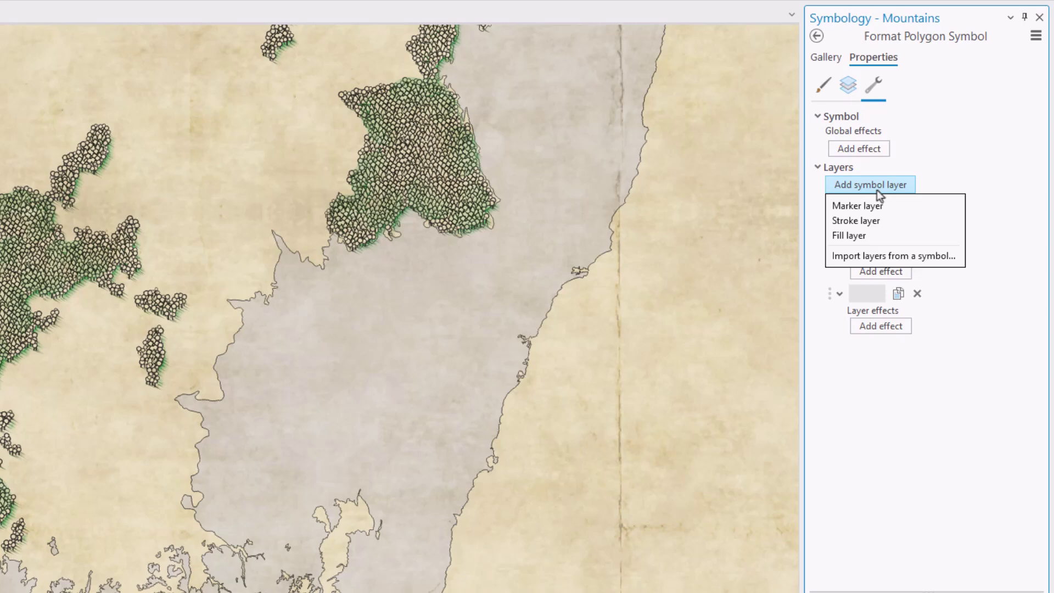
{"action": "left_click", "coordinate": [875, 205]}
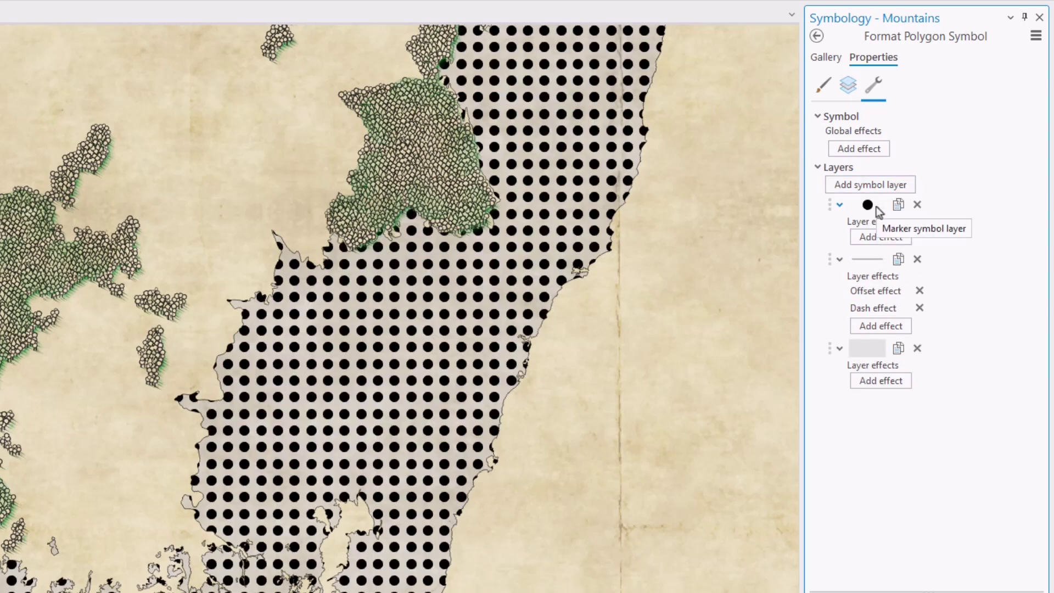
{"action": "left_click", "coordinate": [917, 258]}
{"action": "left_click", "coordinate": [917, 259]}
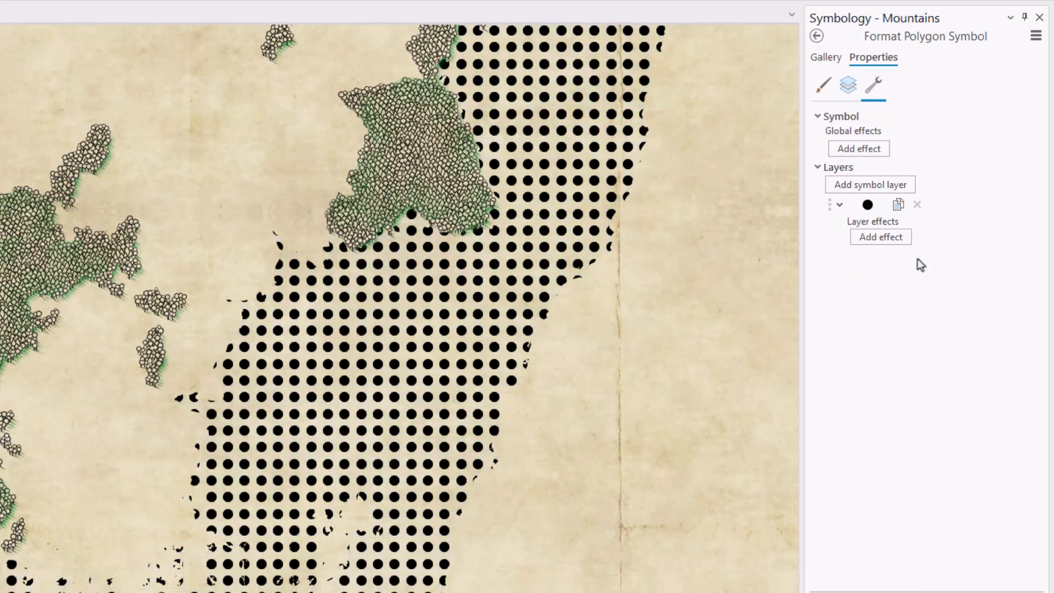
Change the marker layer's type to Picture marker and browse for its image file
{"action": "left_click", "coordinate": [848, 84]}
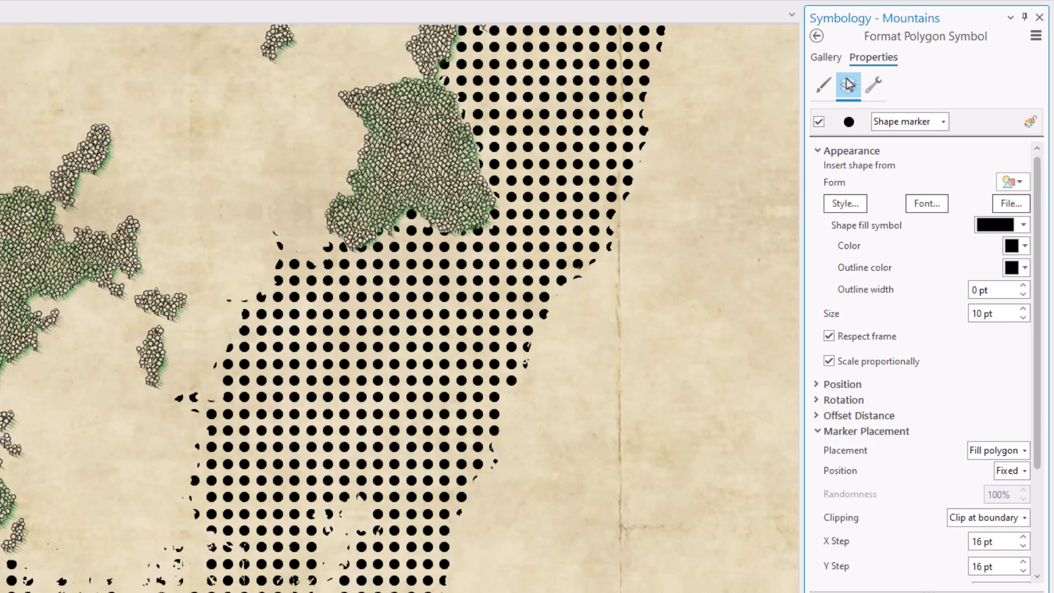
{"action": "left_click", "coordinate": [944, 123]}
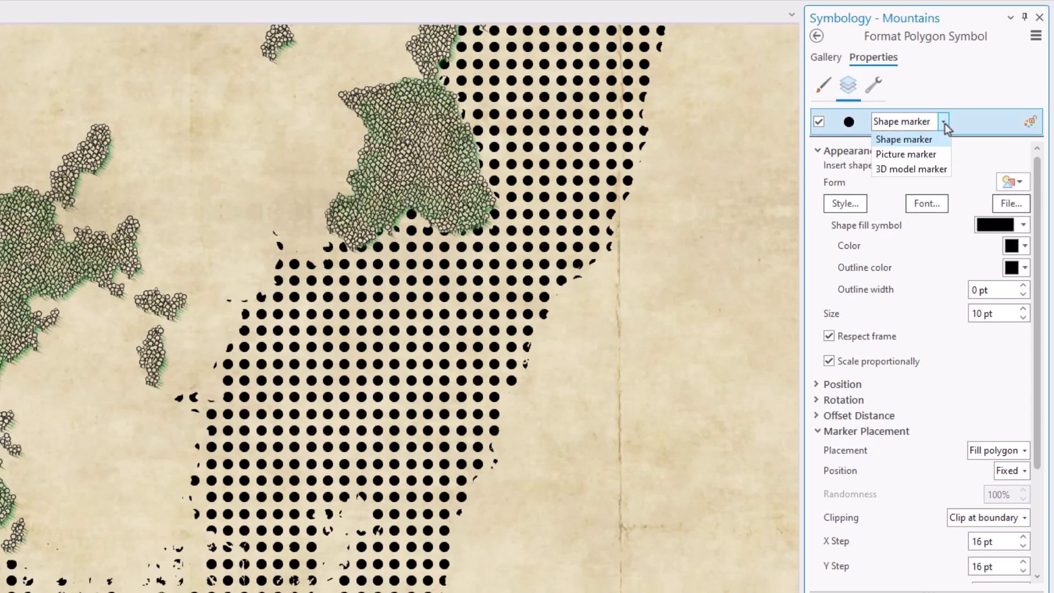
{"action": "left_click", "coordinate": [918, 156]}
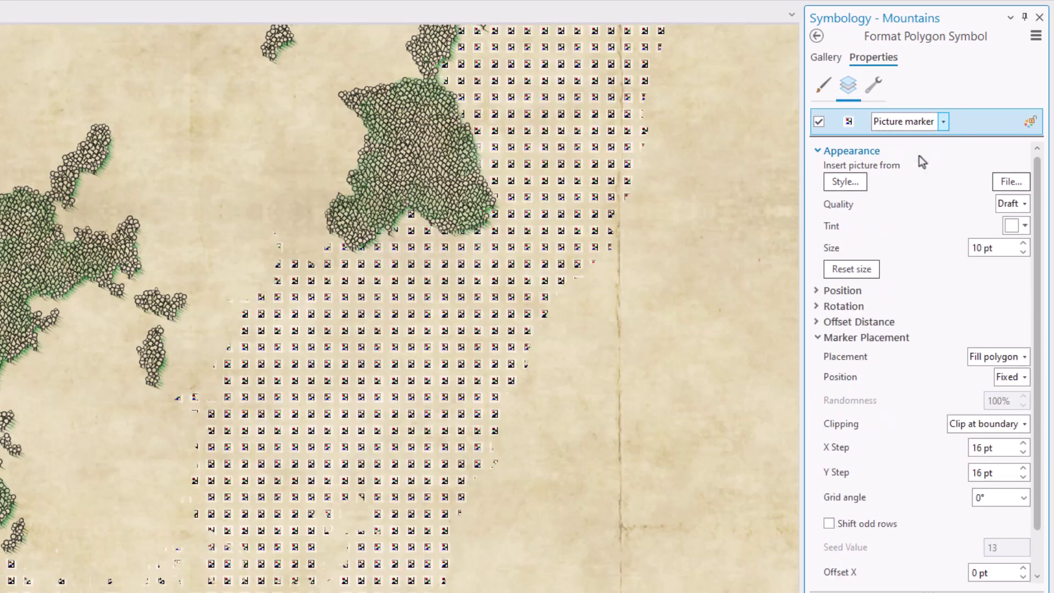
{"action": "left_click", "coordinate": [1009, 181]}
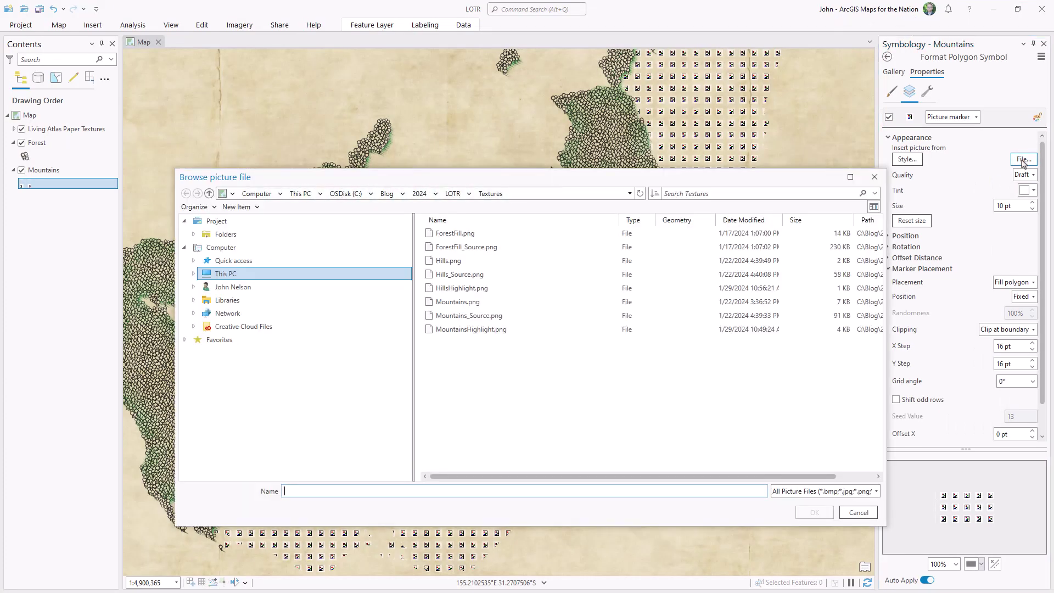
Use Mountains.png as the marker picture at a size of 28 pt
{"action": "left_click", "coordinate": [474, 303]}
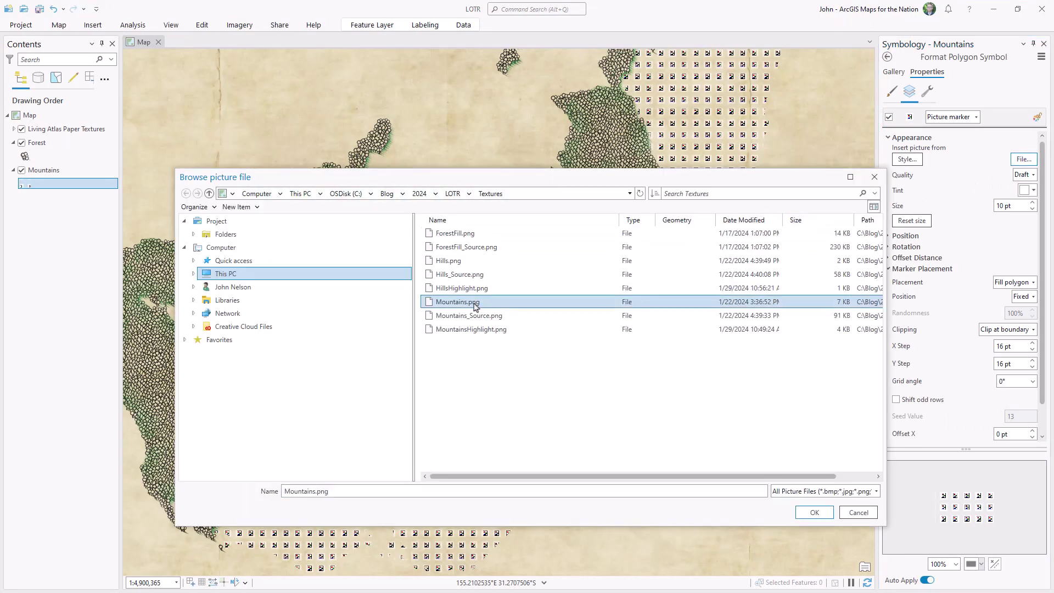
{"action": "left_click", "coordinate": [815, 512]}
{"action": "left_click", "coordinate": [1004, 206]}
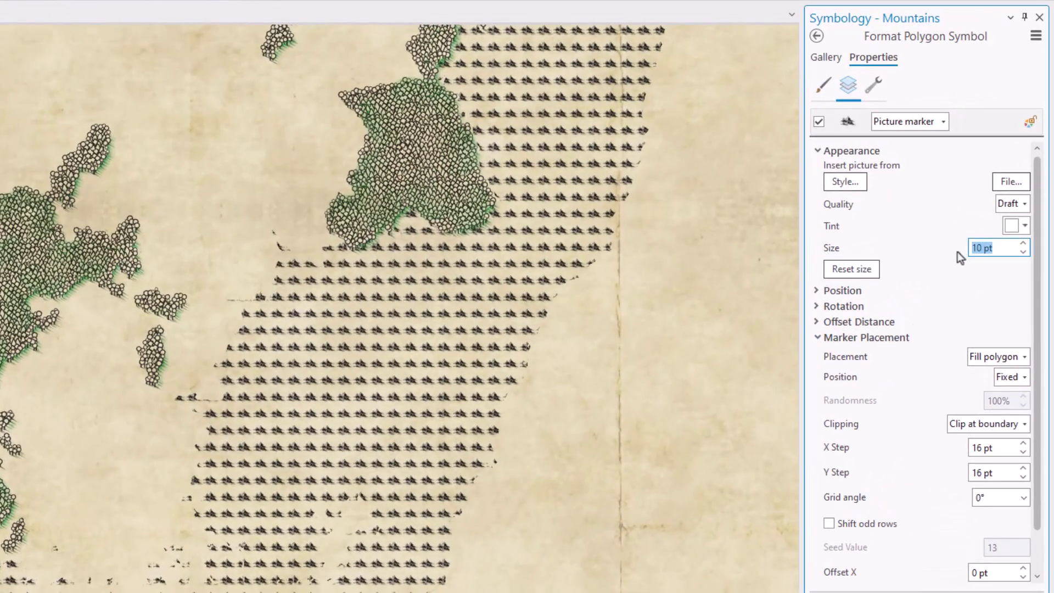
{"action": "type", "text": "28"}
{"action": "key", "text": "Tab"}
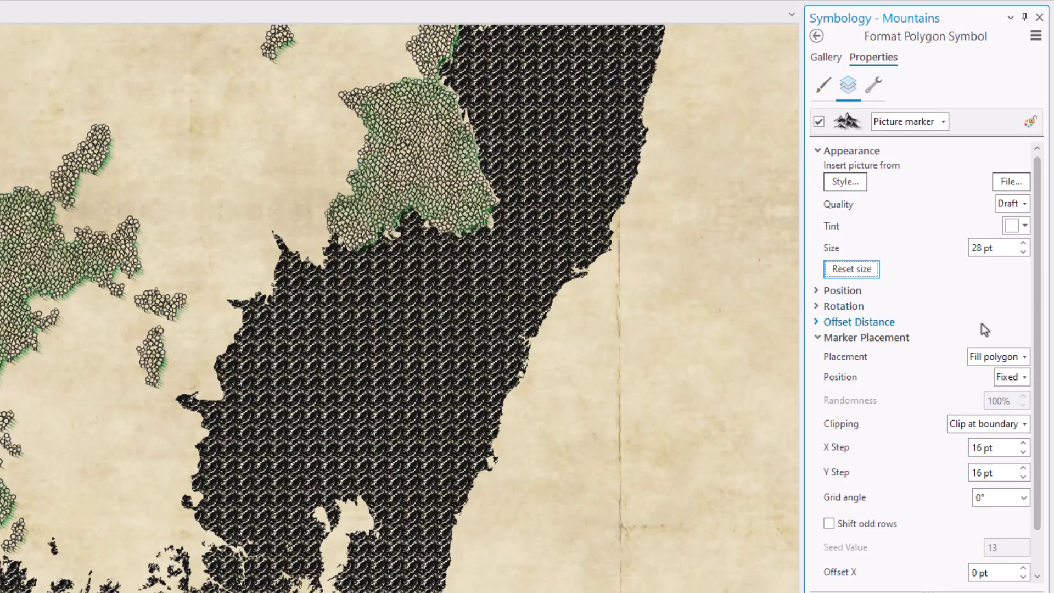
Place the markers randomly with a 60 pt X step and 20 pt Y step
{"action": "left_click", "coordinate": [1020, 377]}
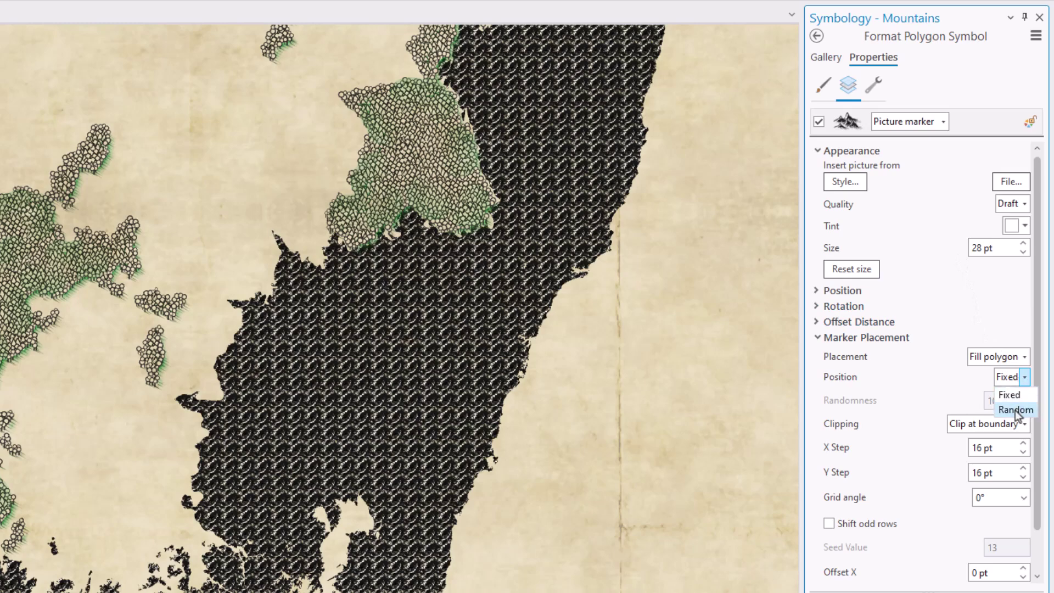
{"action": "left_click", "coordinate": [1016, 411]}
{"action": "left_click", "coordinate": [973, 447]}
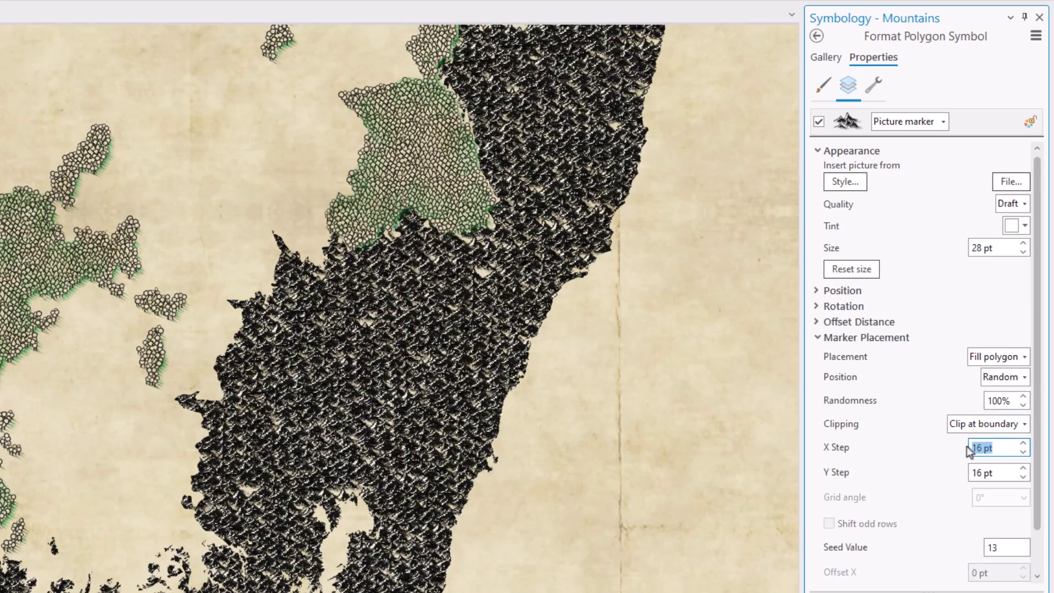
{"action": "type", "text": "60"}
{"action": "left_click", "coordinate": [1002, 472]}
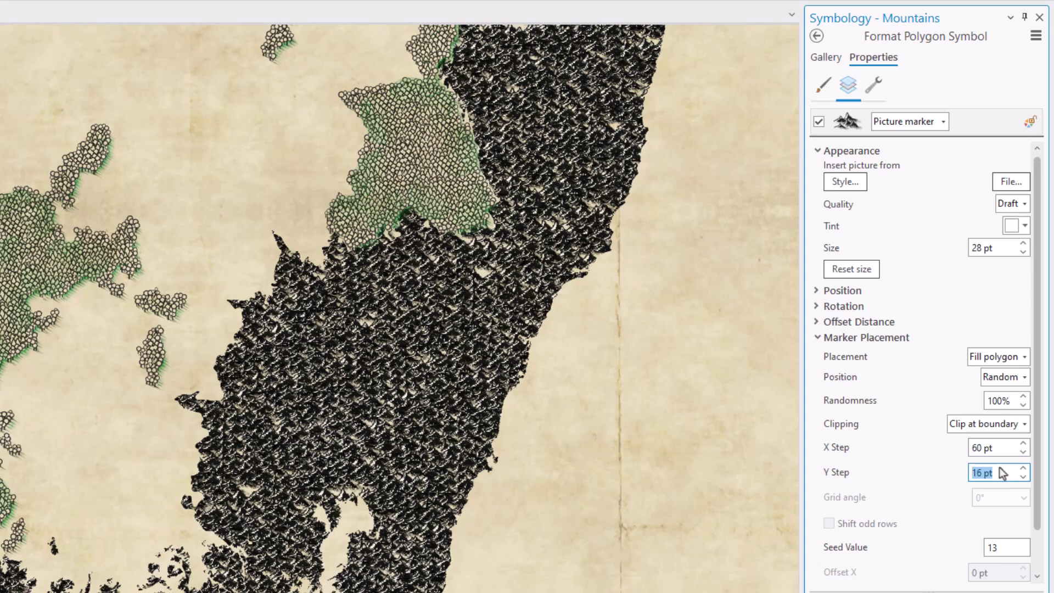
{"action": "type", "text": "20"}
{"action": "key", "text": "Tab"}
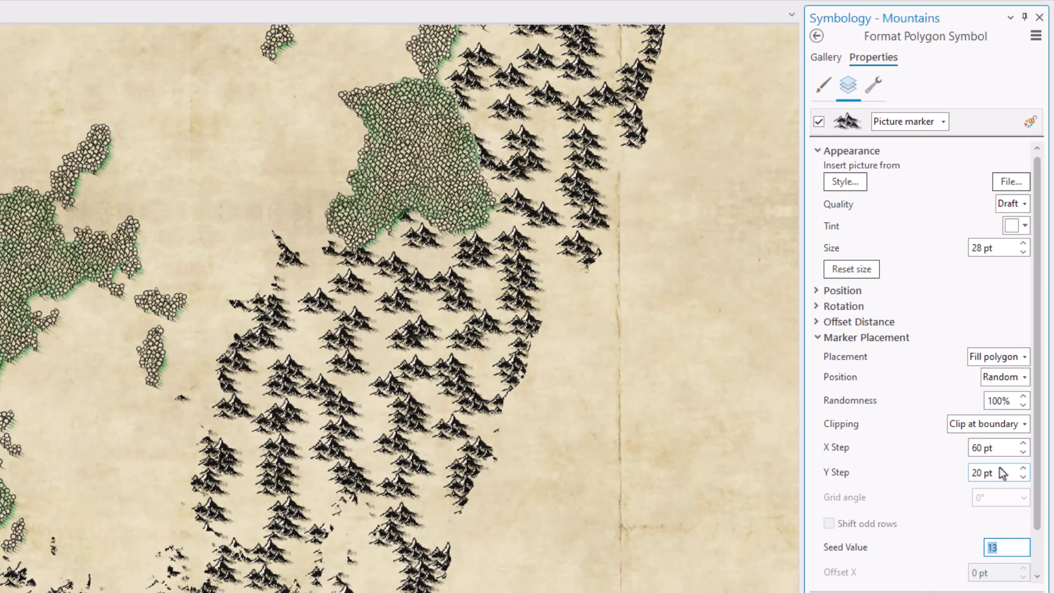
Set marker clipping to 'Remove if center outside'
{"action": "left_click", "coordinate": [1023, 425]}
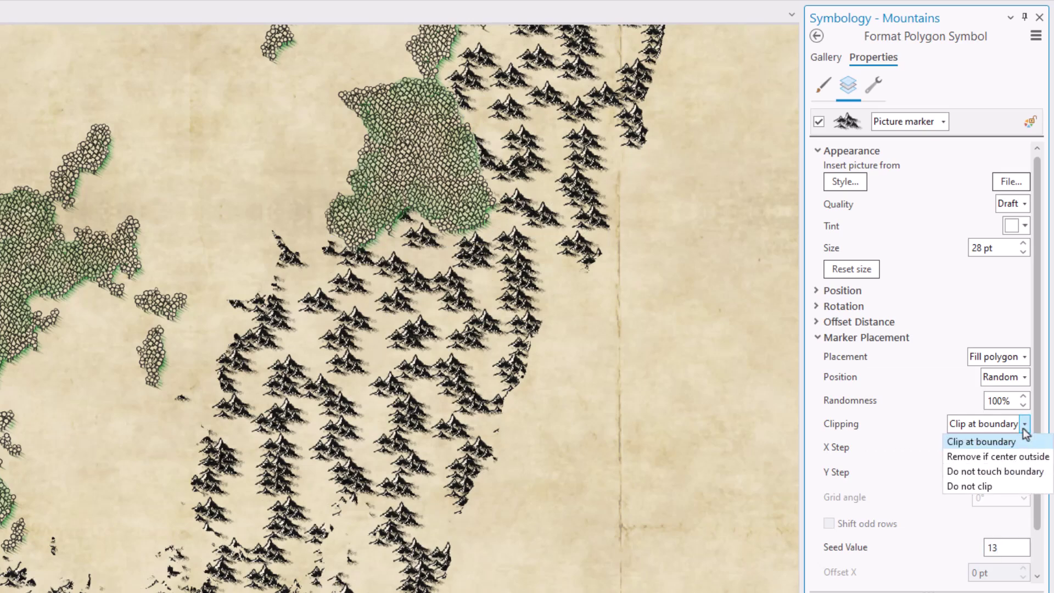
{"action": "left_click", "coordinate": [1018, 456]}
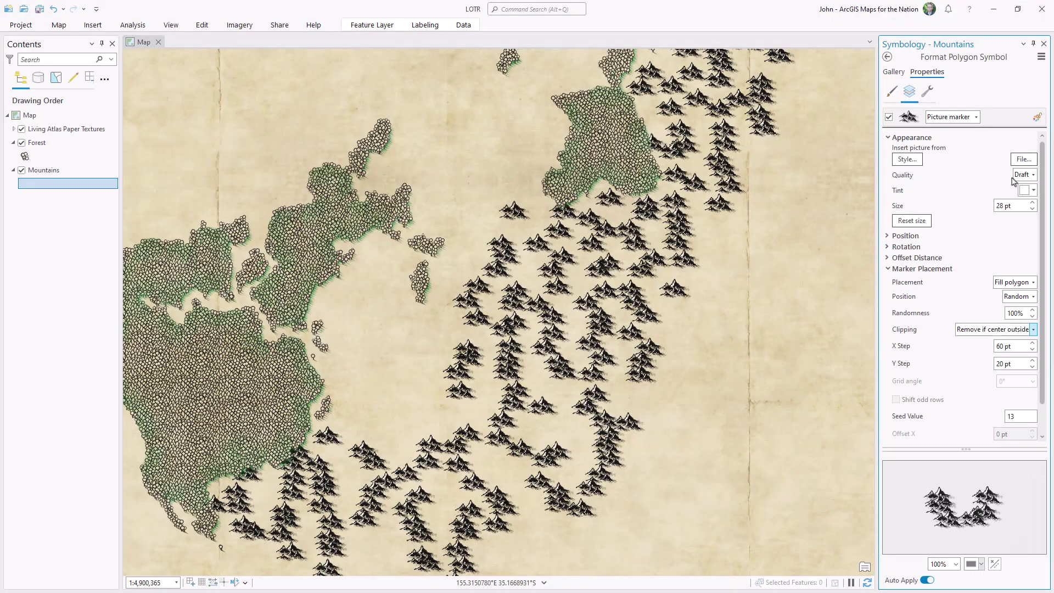
{"action": "left_click", "coordinate": [1024, 190]}
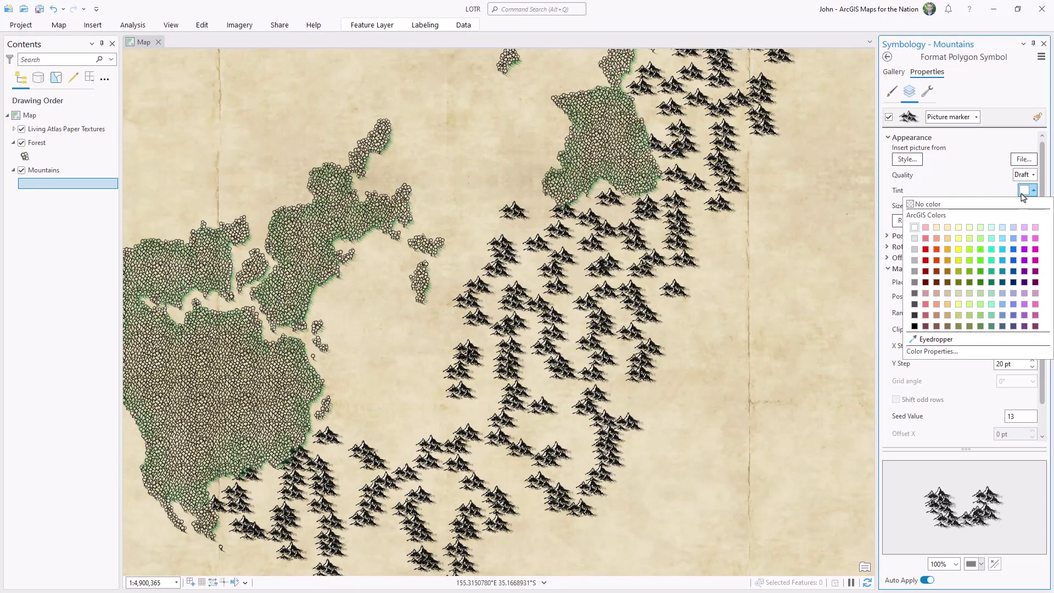
Set the marker tint to hex colour F2ECDA in the Color Editor
{"action": "left_click", "coordinate": [928, 352]}
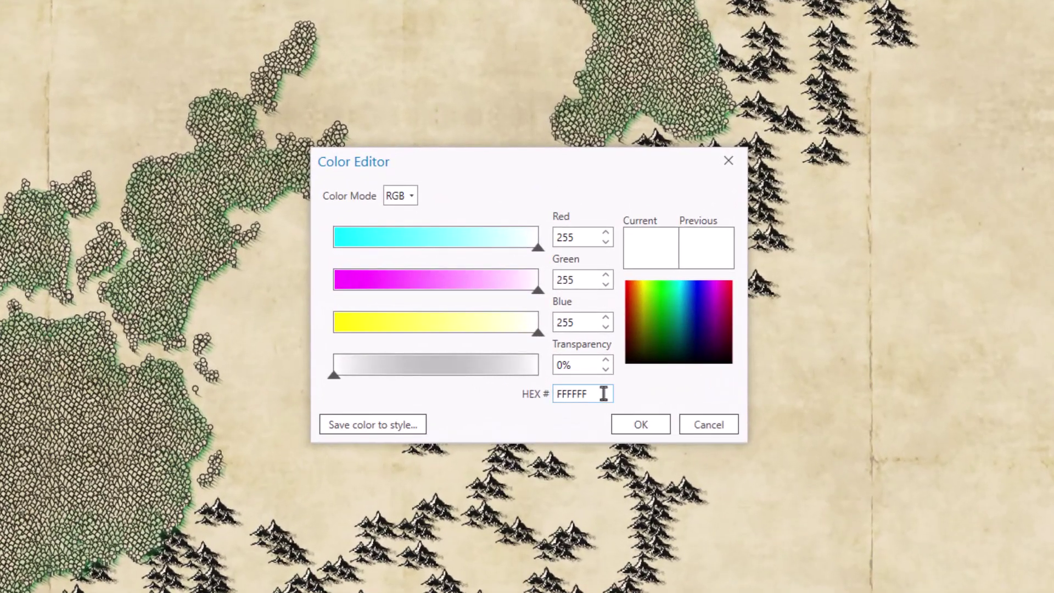
{"action": "double_click", "coordinate": [603, 393]}
{"action": "type", "text": "F2ECDA"}
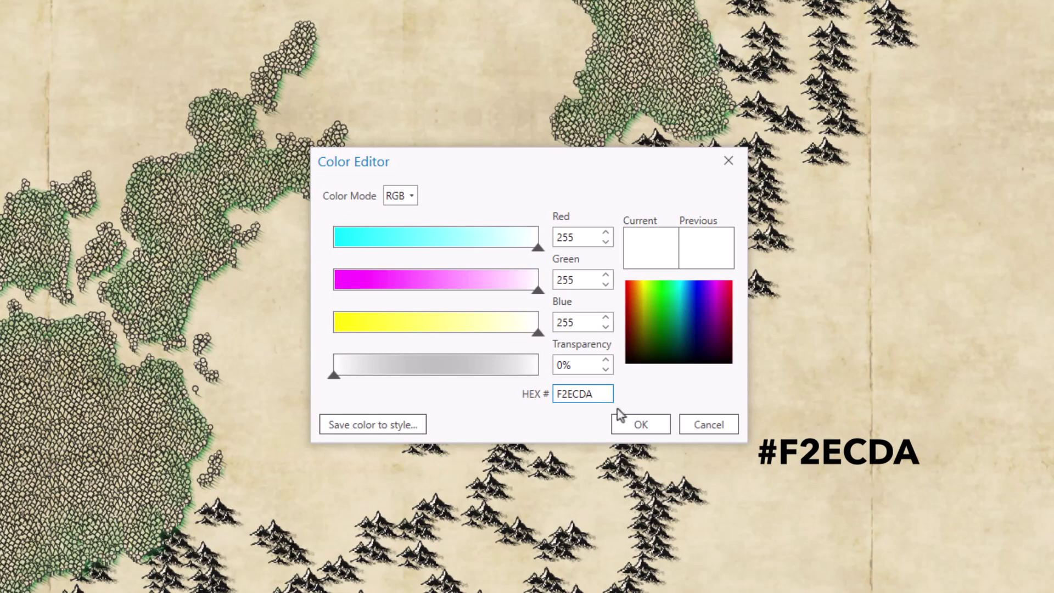
{"action": "left_click", "coordinate": [640, 425]}
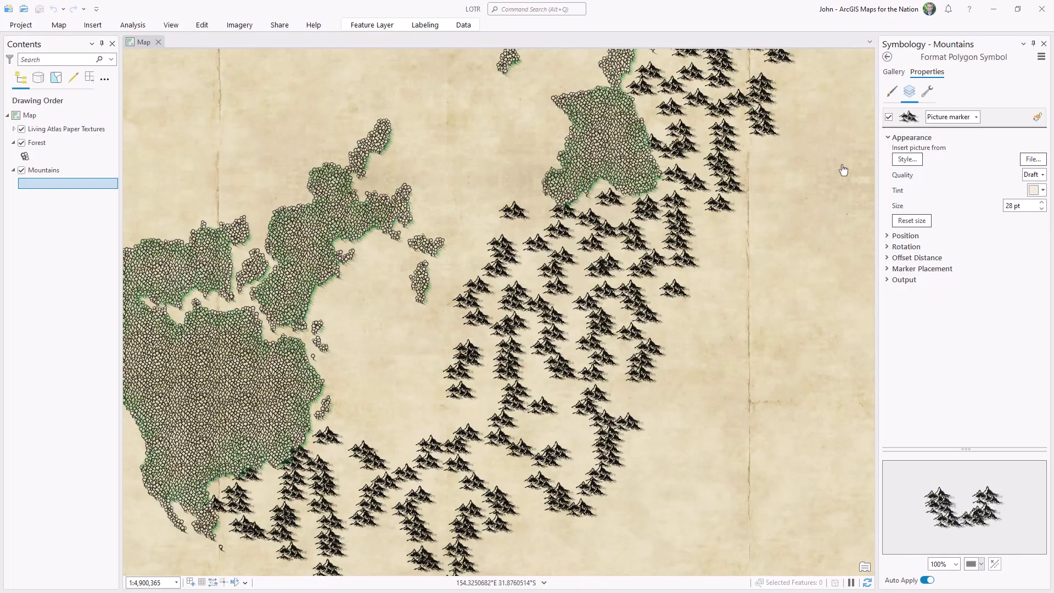
Duplicate the mountain picture-marker layer and select the top copy for editing
{"action": "left_click", "coordinate": [927, 93]}
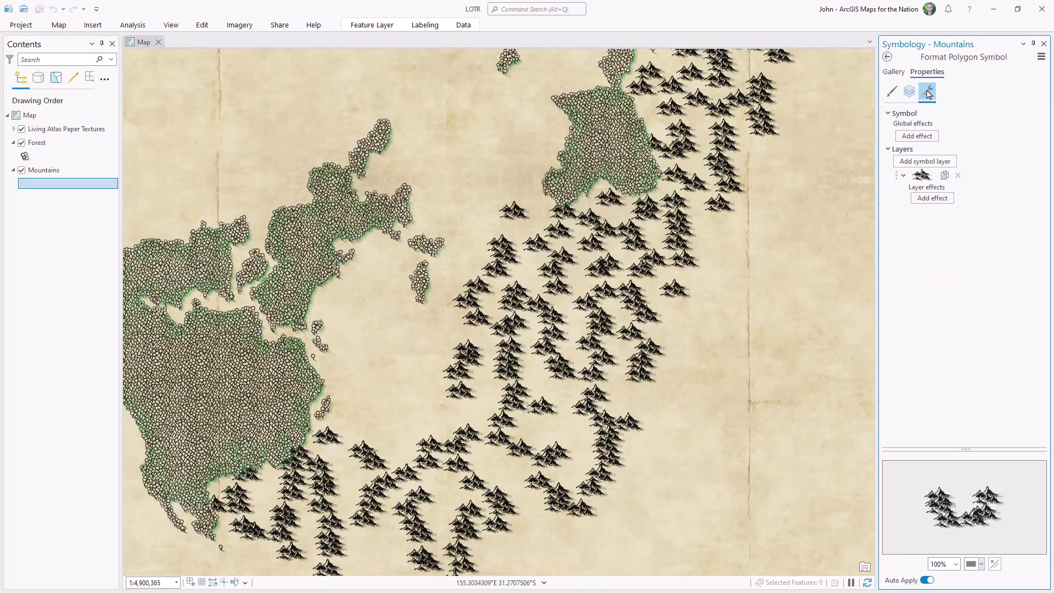
{"action": "left_click", "coordinate": [945, 175]}
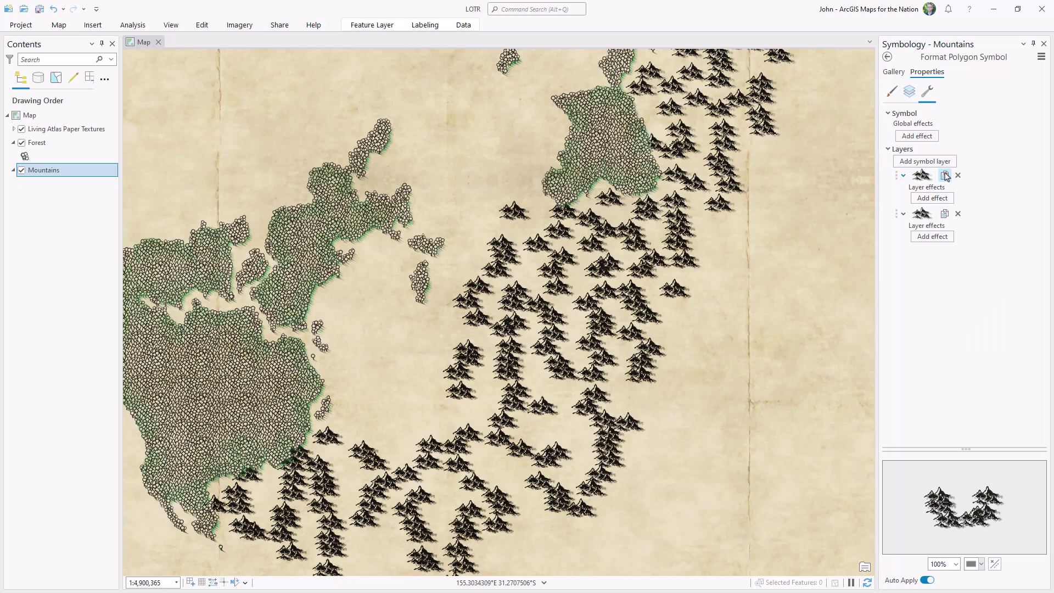
{"action": "left_click", "coordinate": [910, 92]}
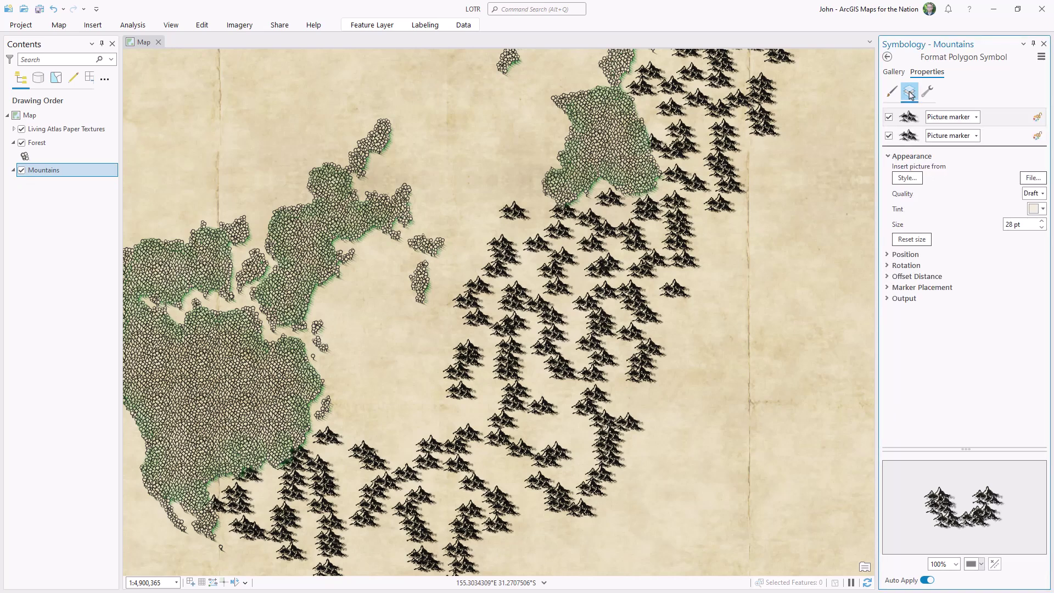
{"action": "left_click", "coordinate": [991, 118]}
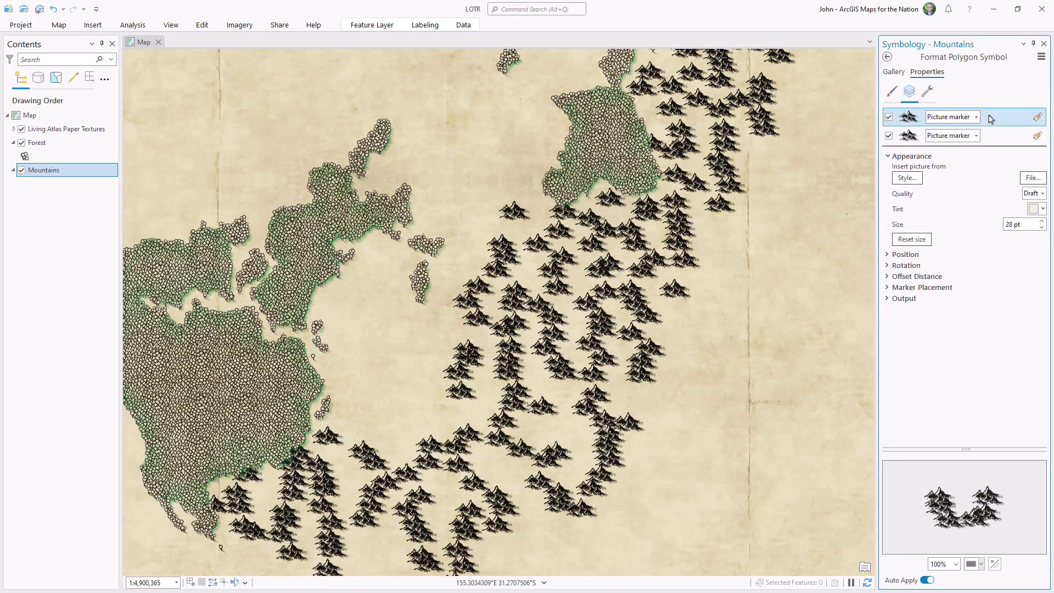
{"action": "left_click", "coordinate": [1024, 183]}
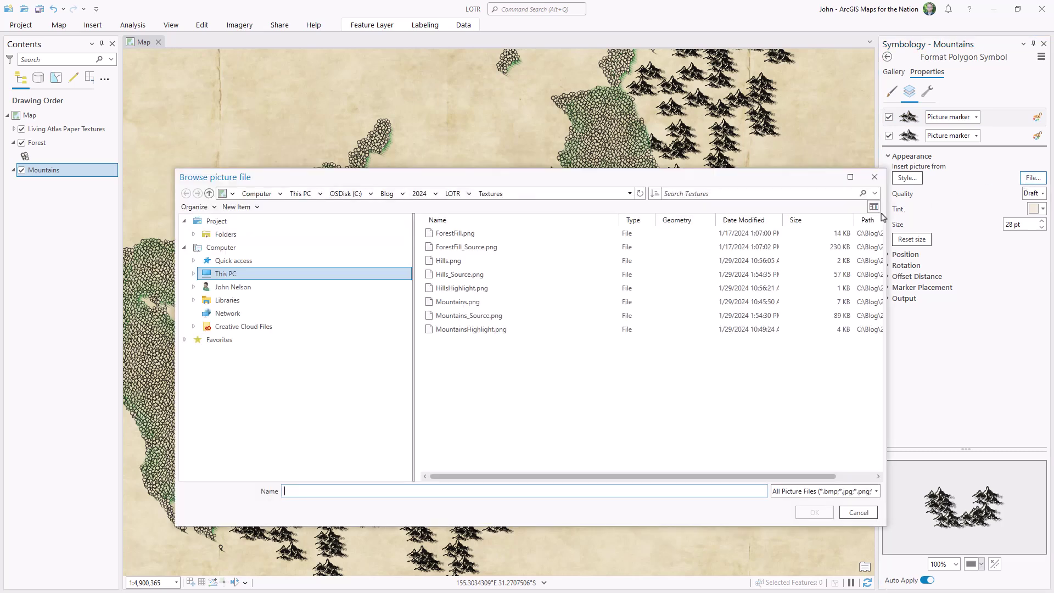
Give the top marker layer the MountainsHighlight.png picture with a white tint
{"action": "left_click", "coordinate": [485, 330]}
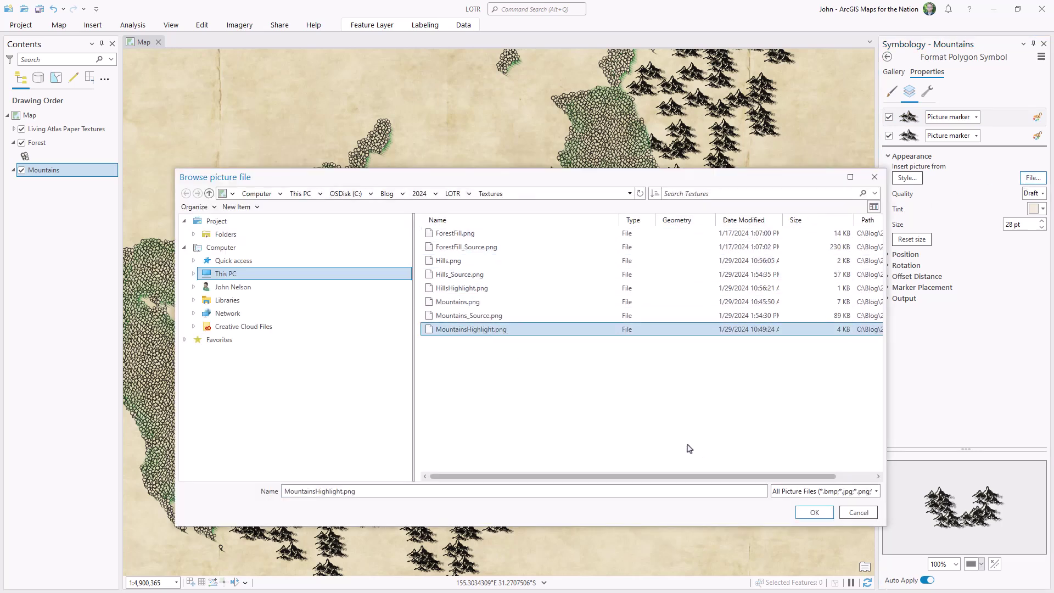
{"action": "left_click", "coordinate": [797, 510]}
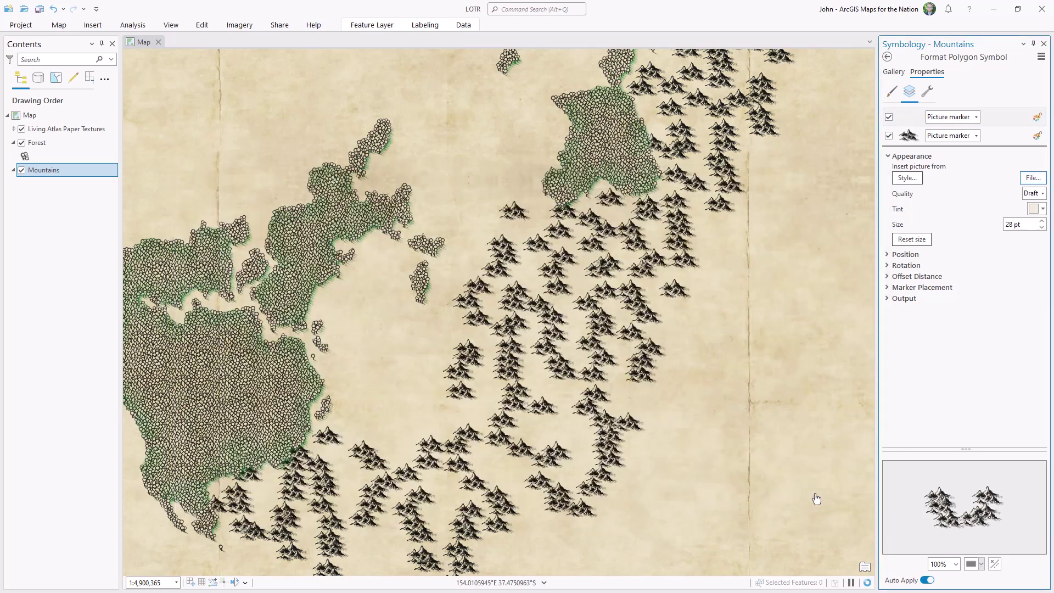
{"action": "left_click", "coordinate": [1037, 209]}
{"action": "left_click", "coordinate": [915, 247]}
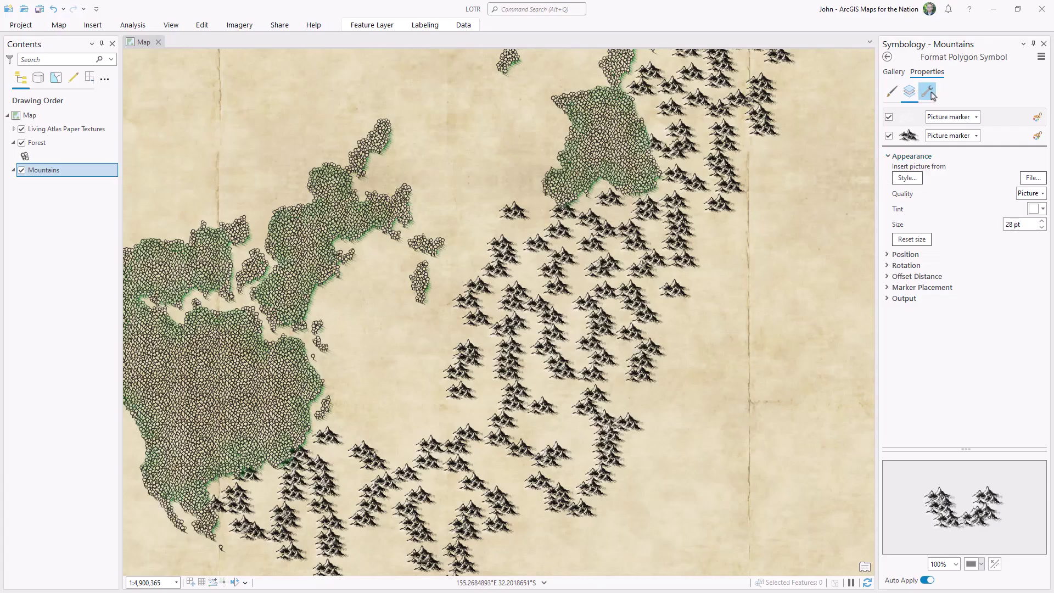
Add a third symbol layer to the Mountains symbol and select it
{"action": "left_click", "coordinate": [927, 91]}
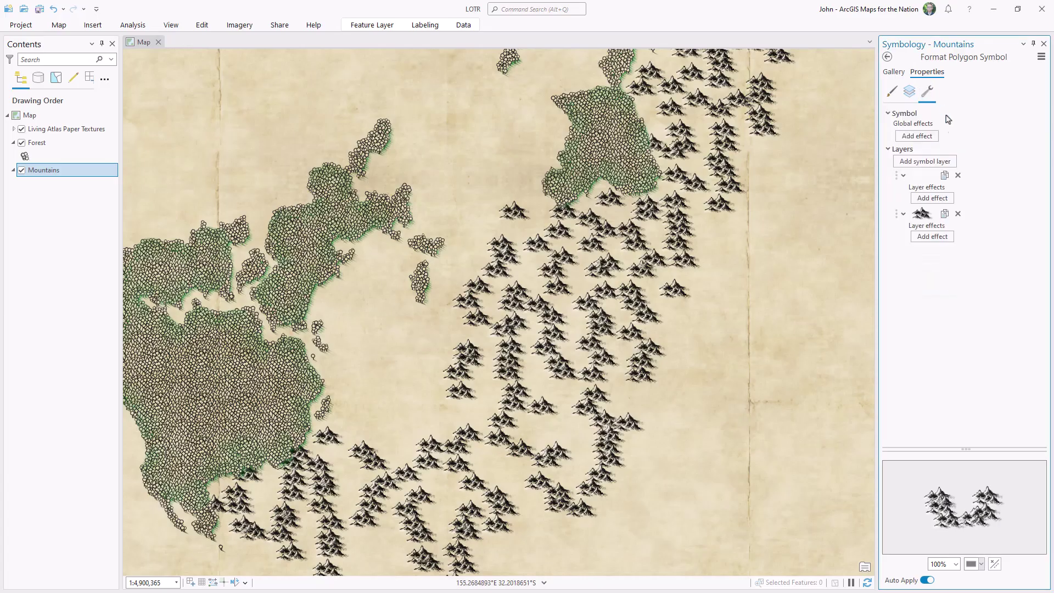
{"action": "right_click", "coordinate": [922, 291]}
{"action": "left_click", "coordinate": [949, 307]}
{"action": "left_click", "coordinate": [910, 92]}
{"action": "left_click", "coordinate": [992, 155]}
Set the new layer's marker picture to Hills.png
{"action": "left_click", "coordinate": [1029, 197]}
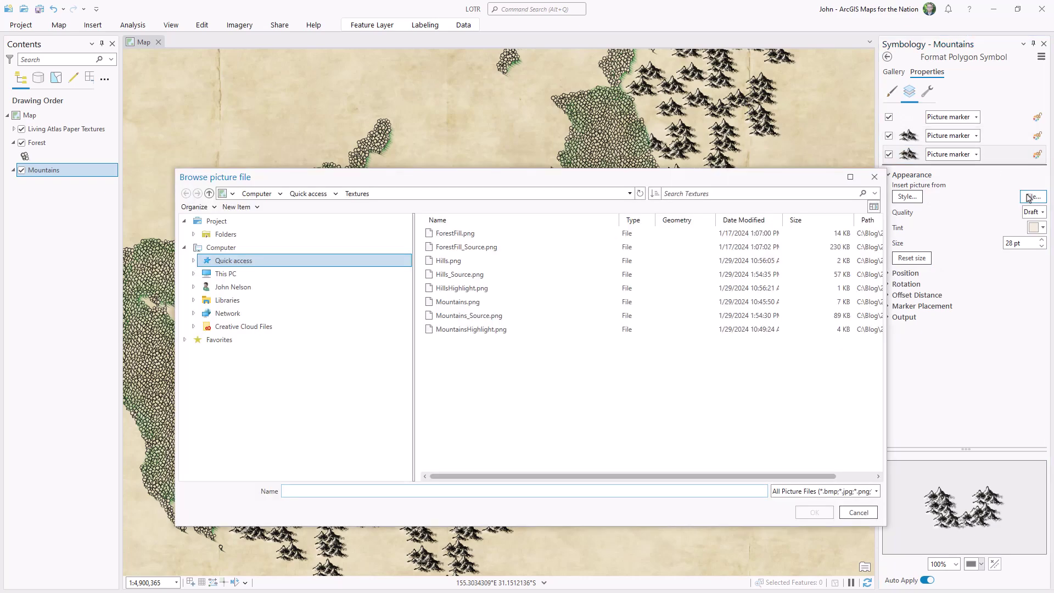
{"action": "left_click", "coordinate": [501, 261]}
{"action": "left_click", "coordinate": [814, 512]}
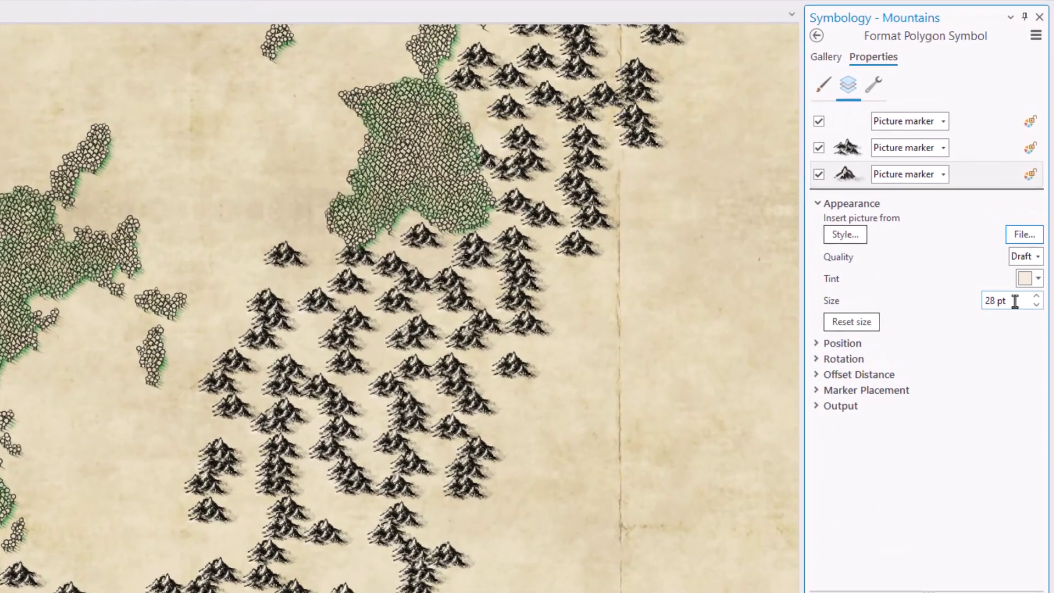
{"action": "left_click_drag", "start_coordinate": [1019, 277], "coordinate": [995, 276]}
Set the Hills marker size to 12 pt and placement seed value to 5
{"action": "type", "text": "12"}
{"action": "key", "text": "Tab"}
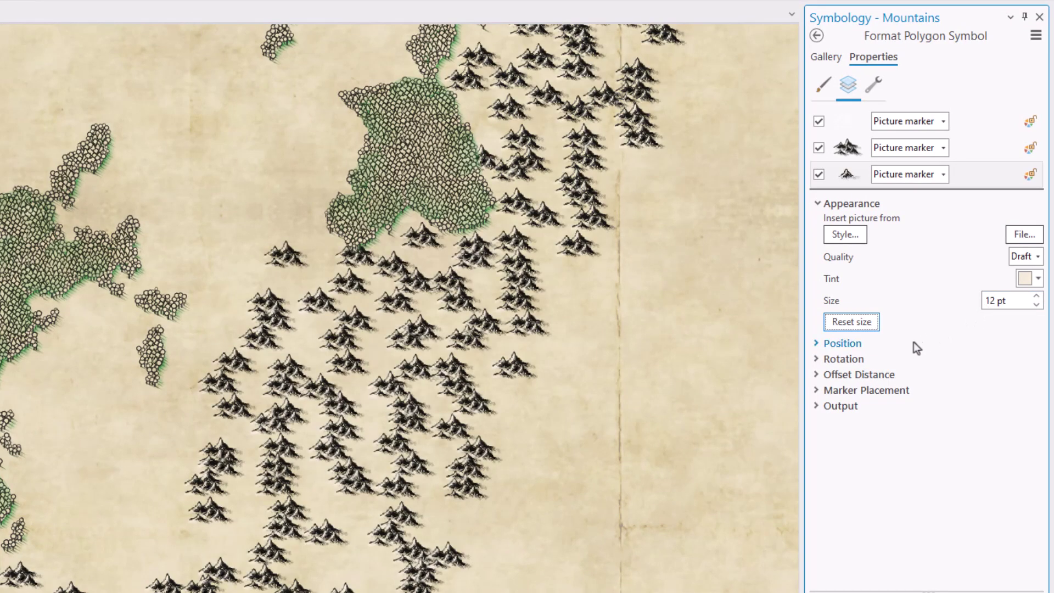
{"action": "left_click", "coordinate": [868, 391]}
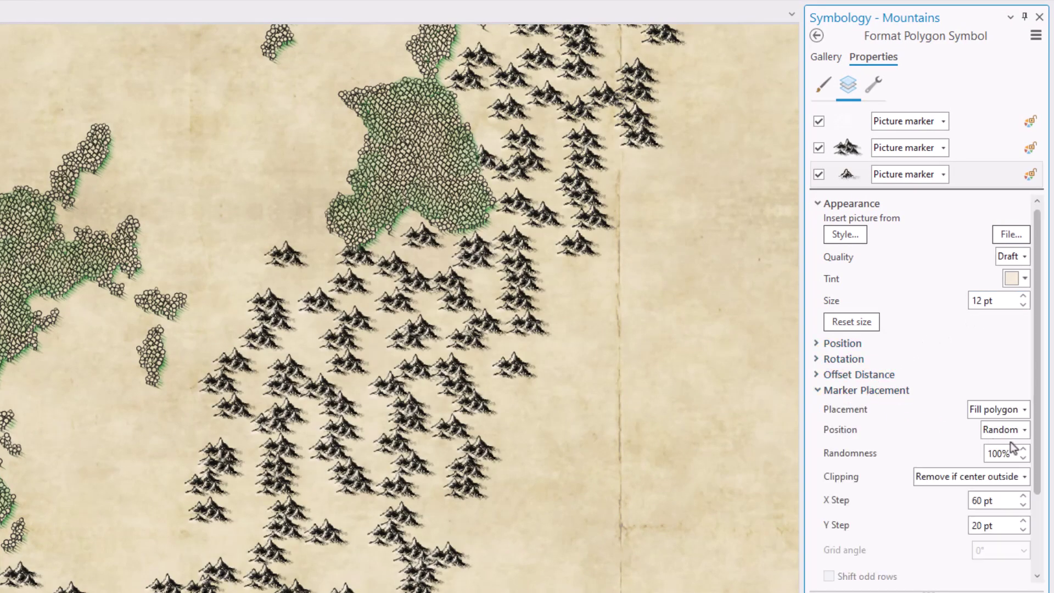
{"action": "left_click_drag", "start_coordinate": [1037, 473], "coordinate": [1037, 546]}
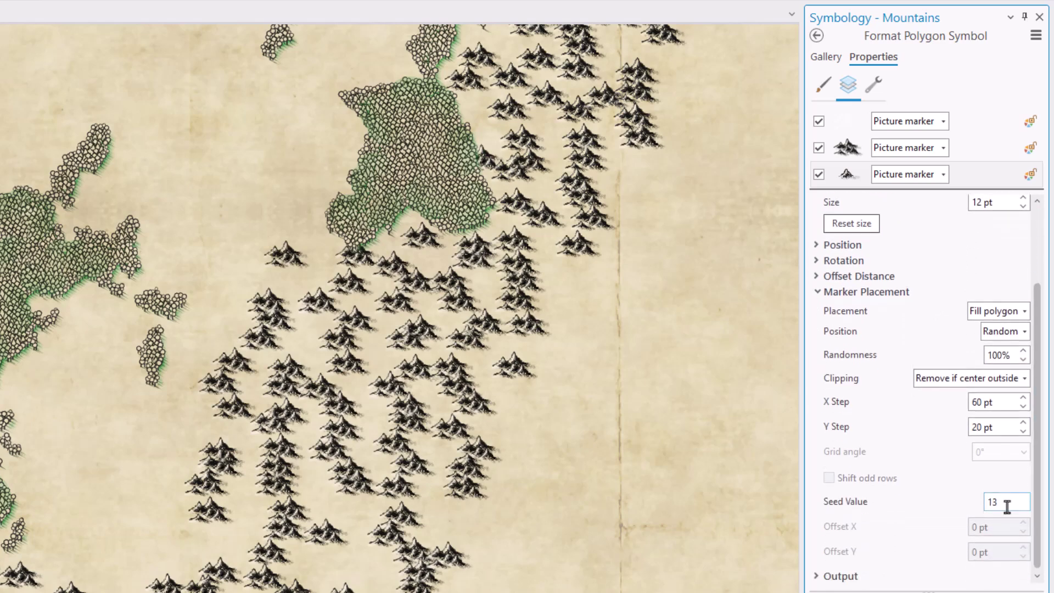
{"action": "type", "text": "5"}
{"action": "key", "text": "Tab"}
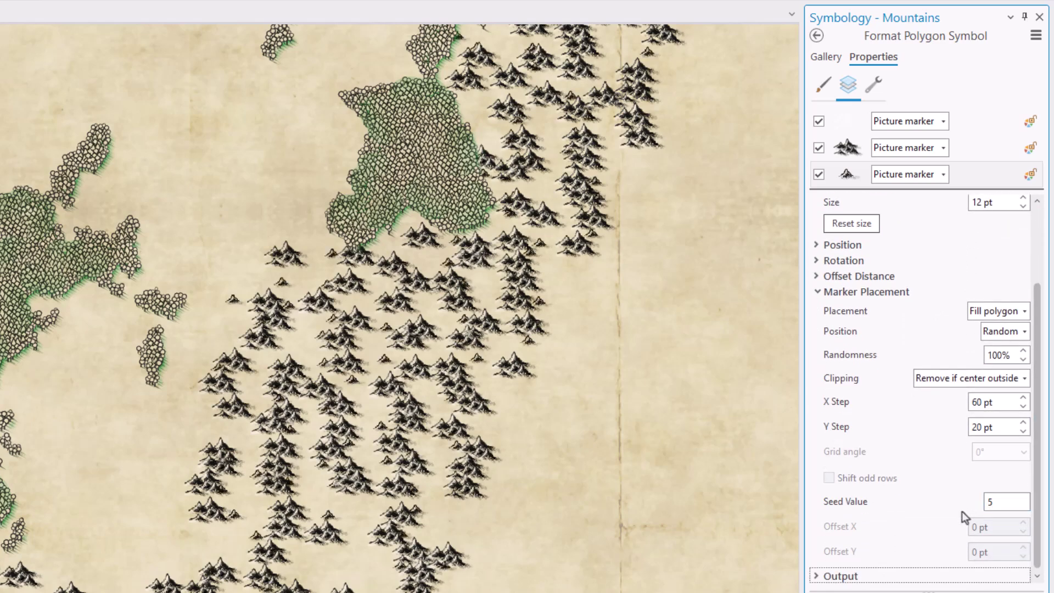
Set the Hills marker X step to 20 pt and Y step to 50 pt
{"action": "left_click", "coordinate": [996, 404]}
{"action": "key", "text": "Tab"}
{"action": "type", "text": "50"}
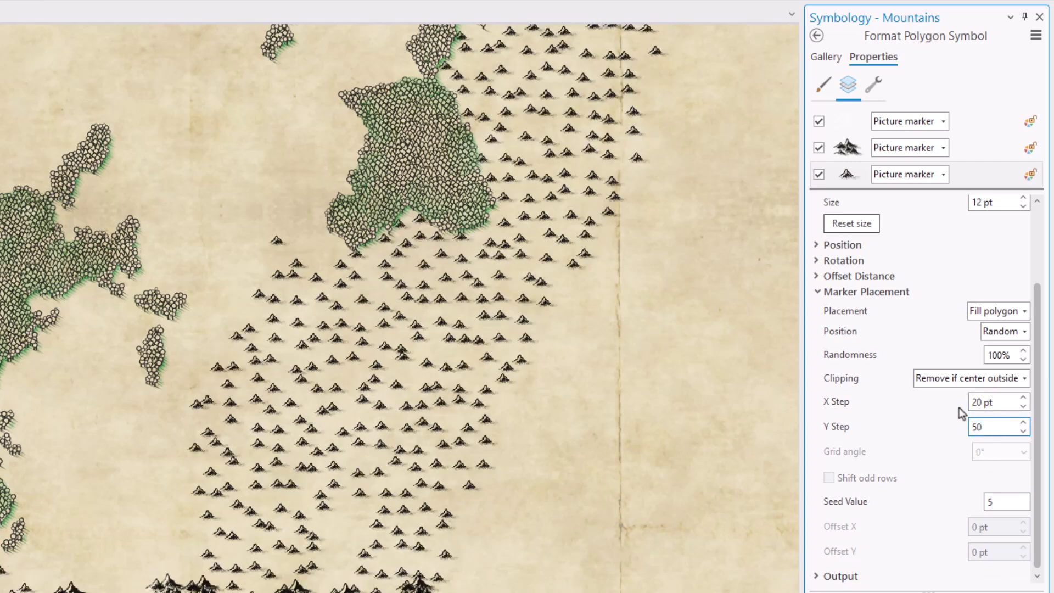
{"action": "key", "text": "Tab"}
{"action": "left_click", "coordinate": [819, 175]}
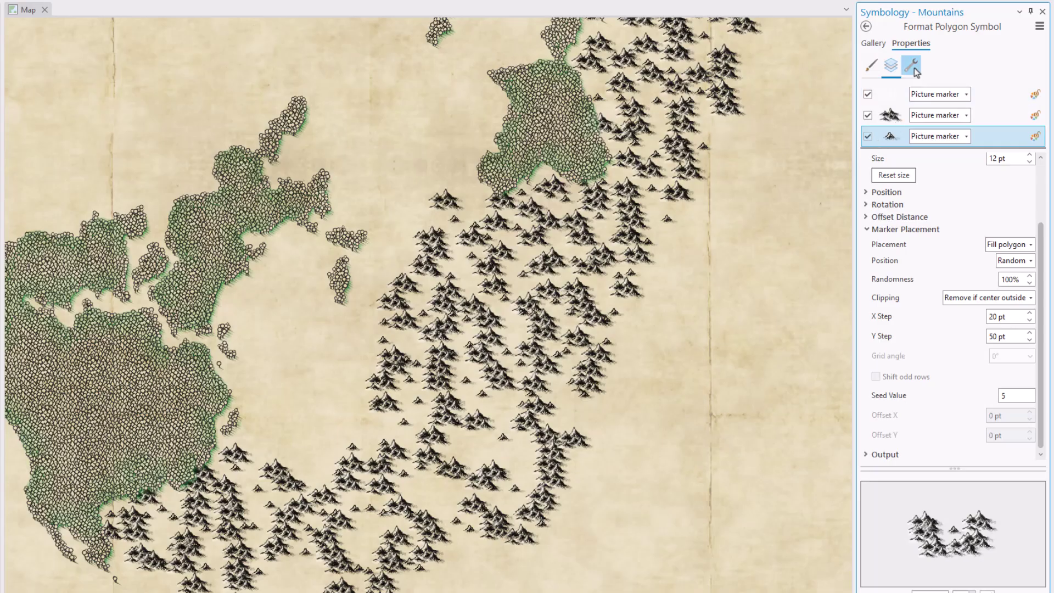
Duplicate the hills marker layer and select the copy
{"action": "left_click", "coordinate": [912, 67]}
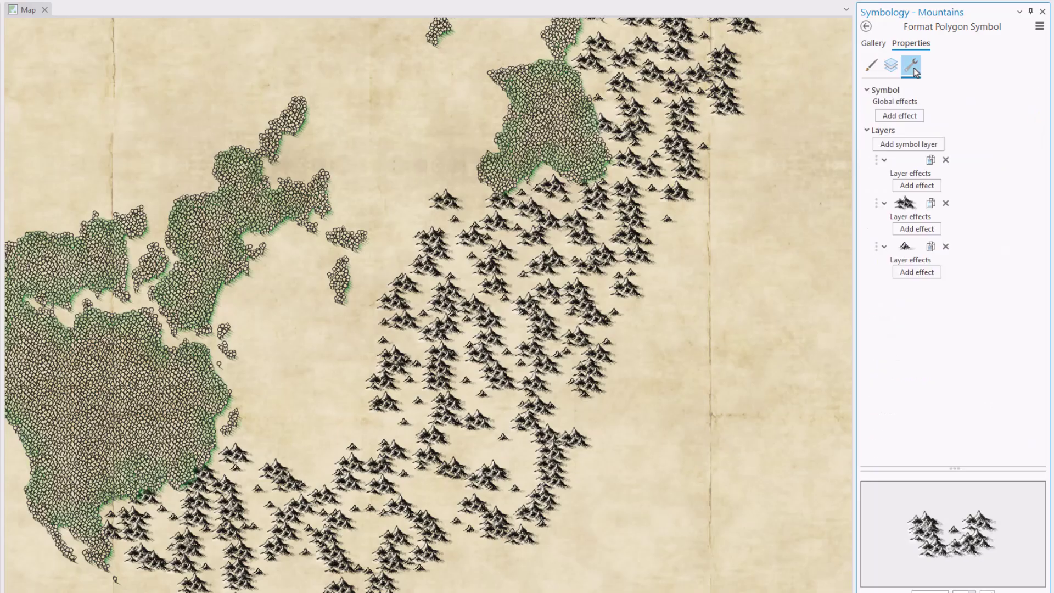
{"action": "left_click", "coordinate": [931, 246]}
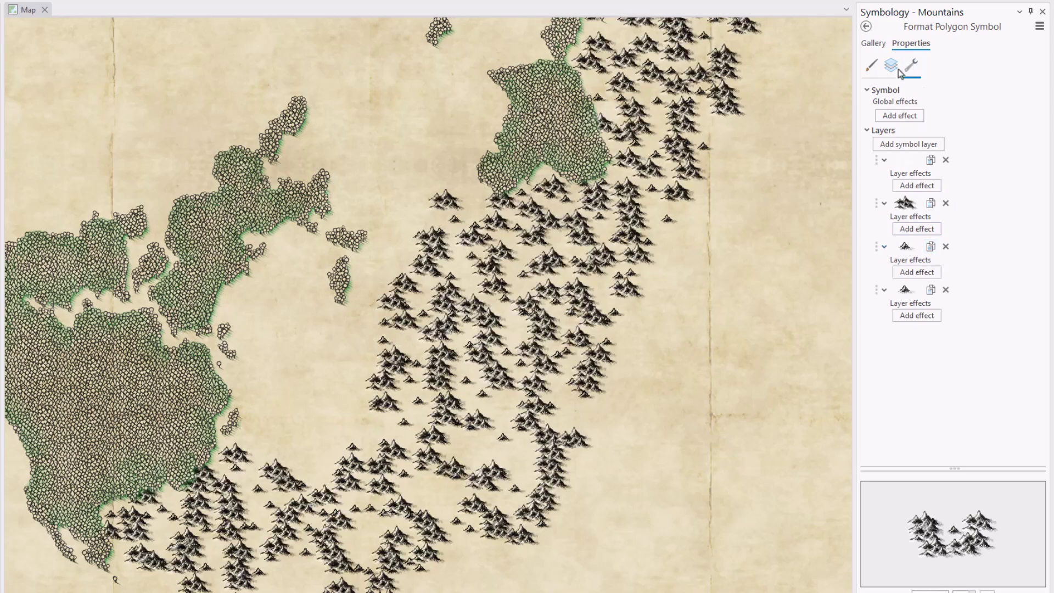
{"action": "left_click", "coordinate": [890, 65]}
{"action": "left_click", "coordinate": [944, 136]}
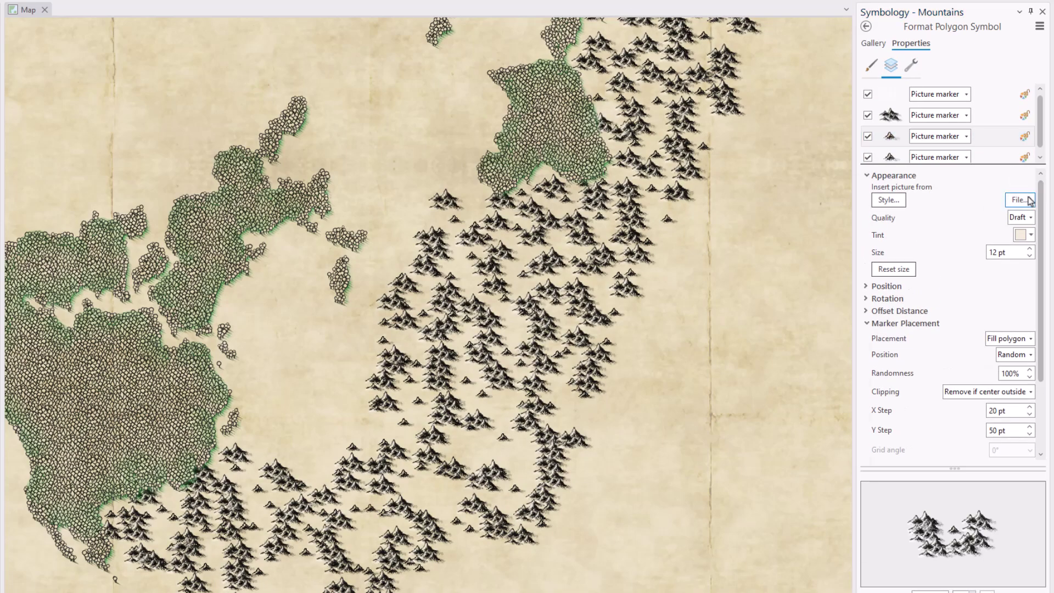
Give the copied layer the HillsHighlight.png picture tinted white
{"action": "left_click", "coordinate": [1020, 199]}
{"action": "left_click", "coordinate": [400, 286]}
{"action": "left_click", "coordinate": [782, 540]}
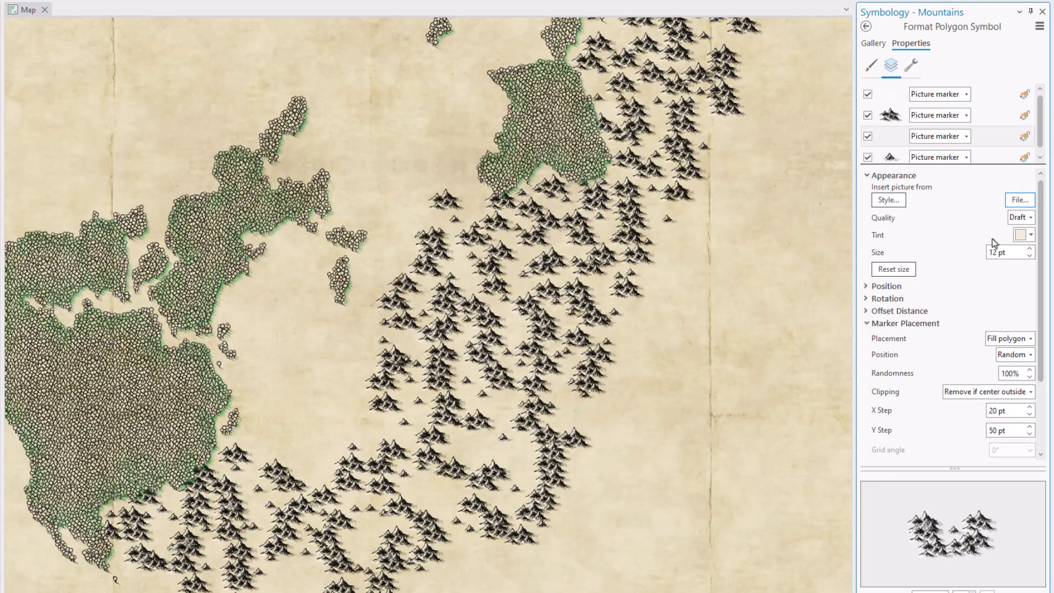
{"action": "left_click", "coordinate": [1021, 234]}
{"action": "left_click", "coordinate": [916, 279]}
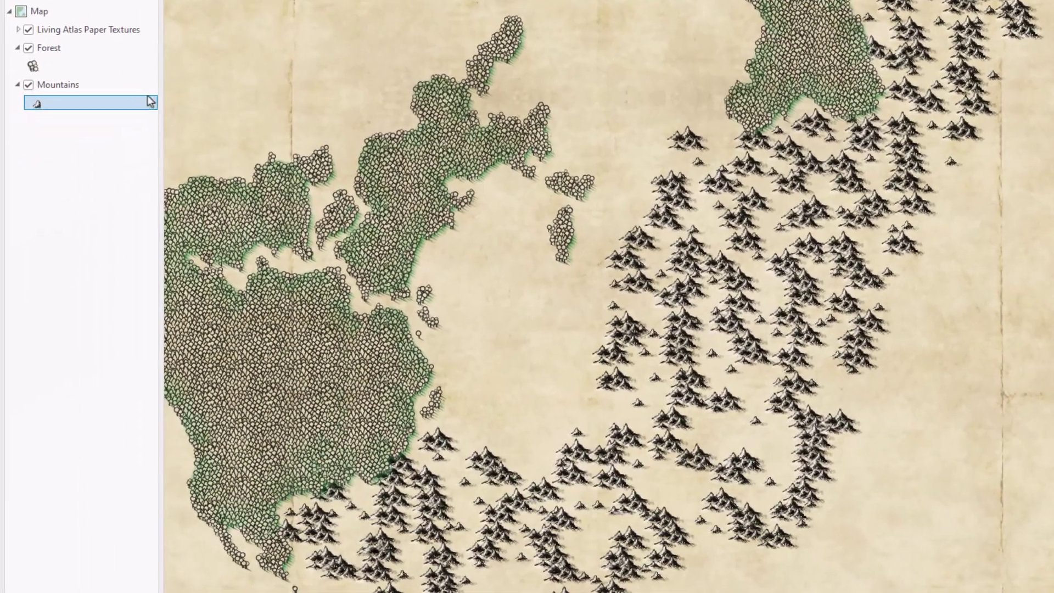
{"action": "left_click", "coordinate": [121, 84]}
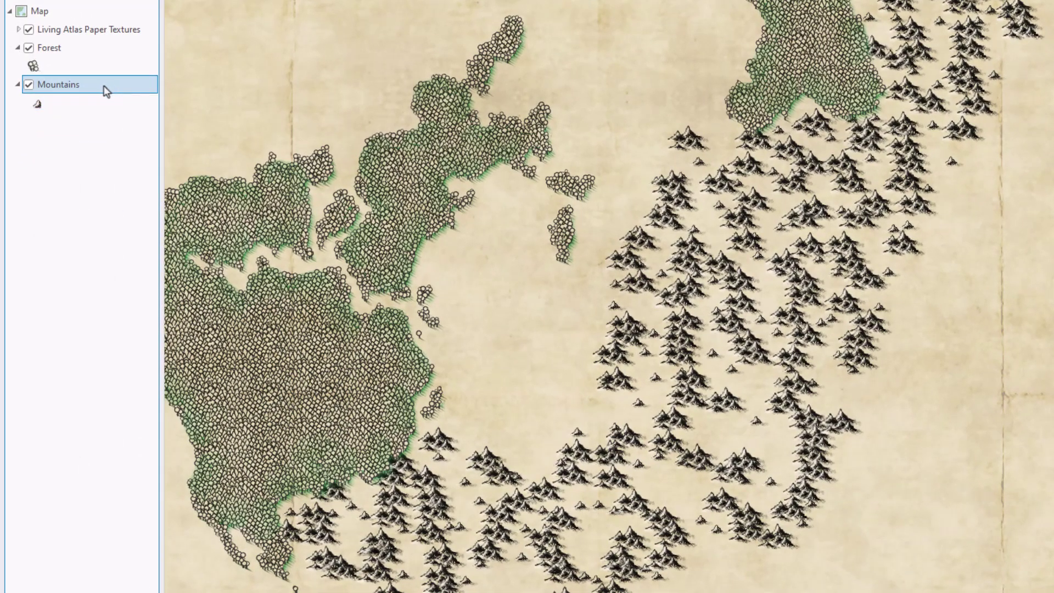
Move the Mountains layer above Forest in the Contents drawing order
{"action": "left_click_drag", "start_coordinate": [106, 91], "coordinate": [104, 50]}
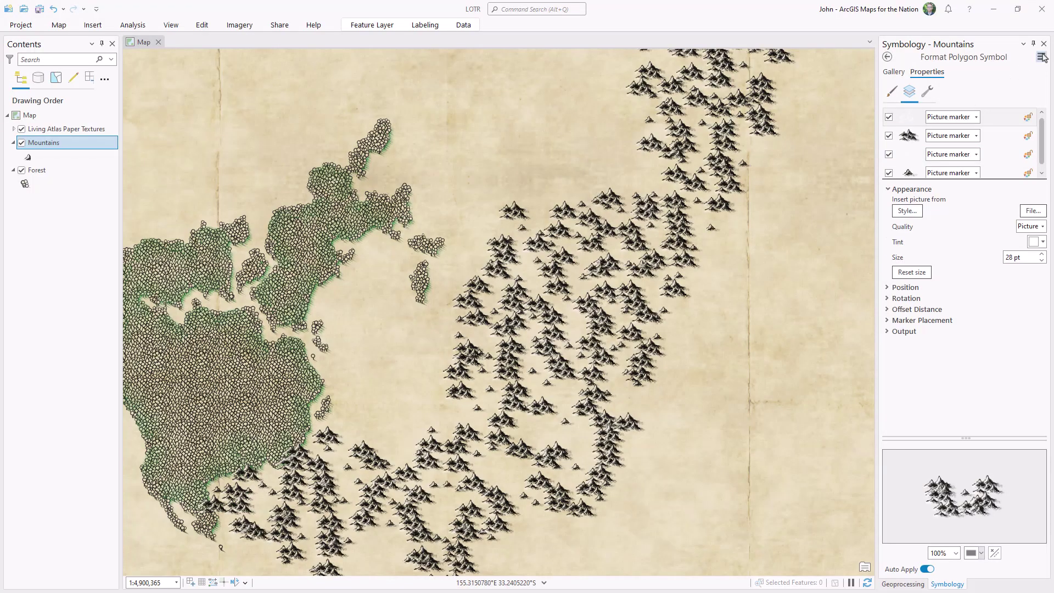
Save the mountain fill symbol as 'Mountains' in MyPrecious.stylx, then select it in the Gallery
{"action": "left_click", "coordinate": [1041, 57]}
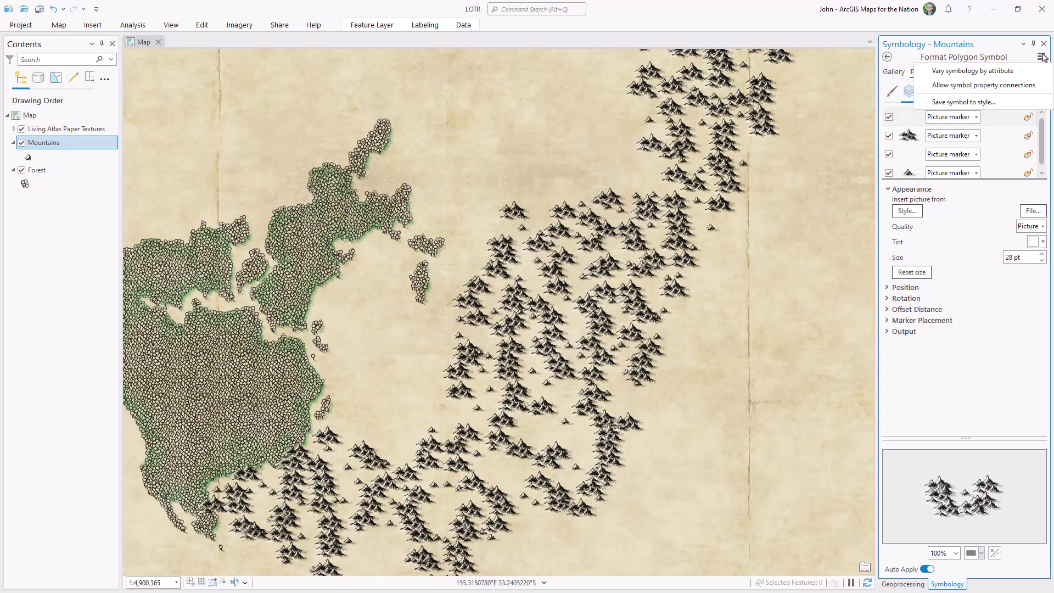
{"action": "left_click", "coordinate": [962, 102]}
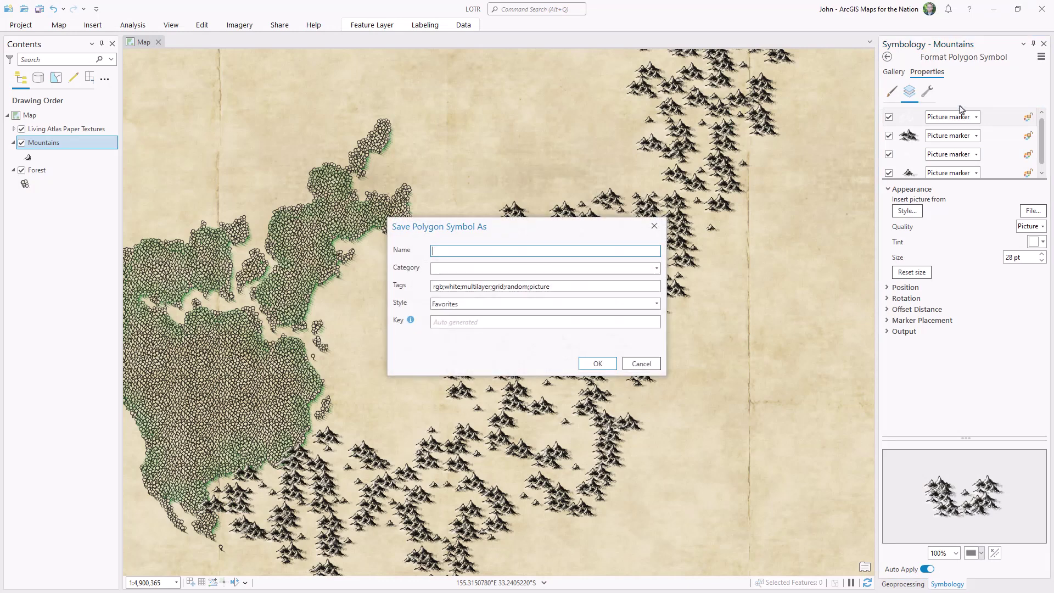
{"action": "left_click", "coordinate": [657, 304]}
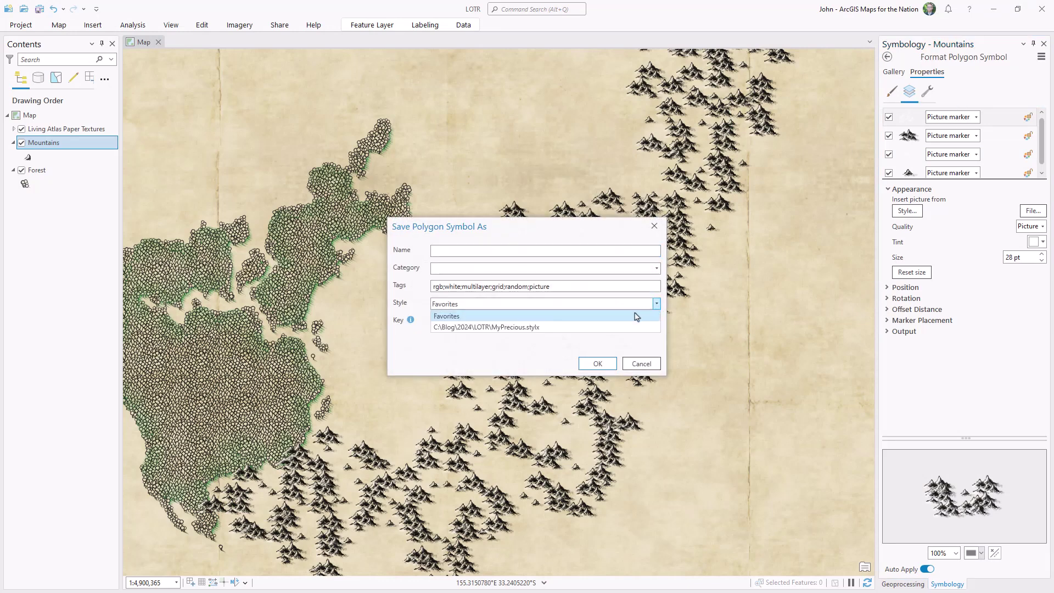
{"action": "left_click", "coordinate": [609, 328]}
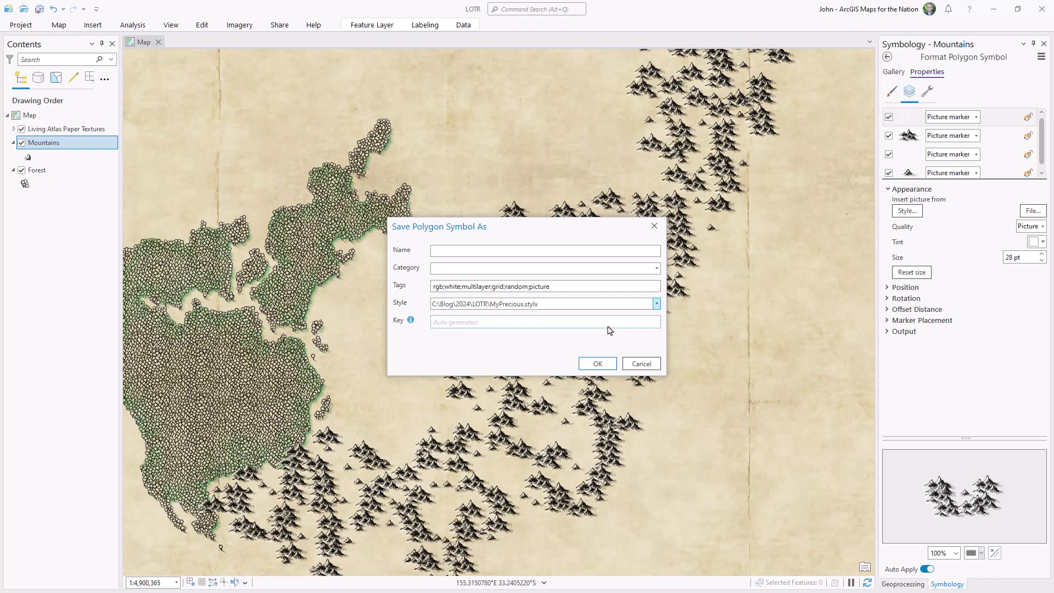
{"action": "left_click", "coordinate": [541, 252]}
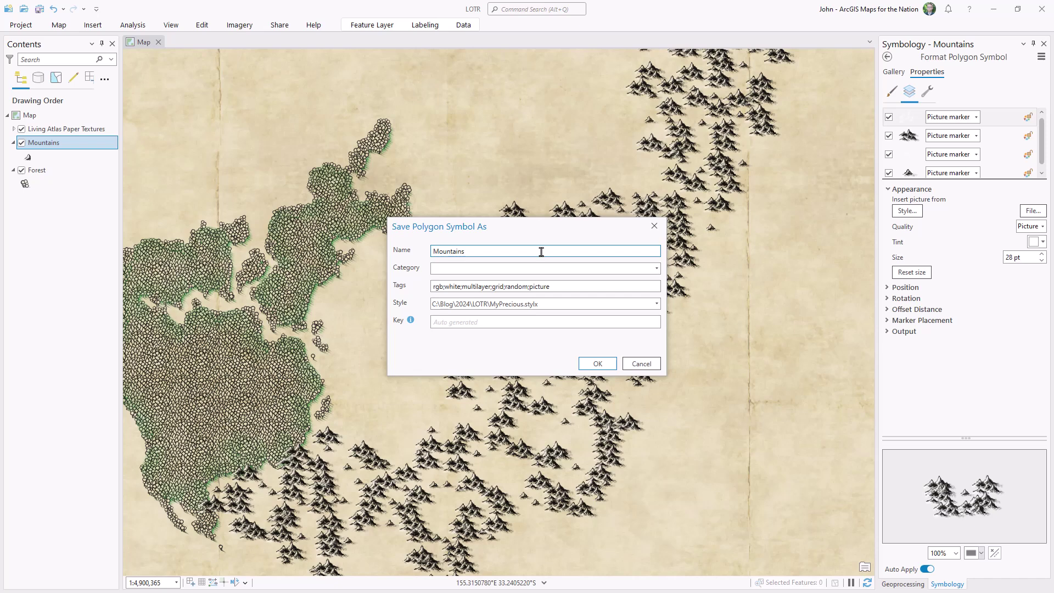
{"action": "left_click", "coordinate": [596, 364]}
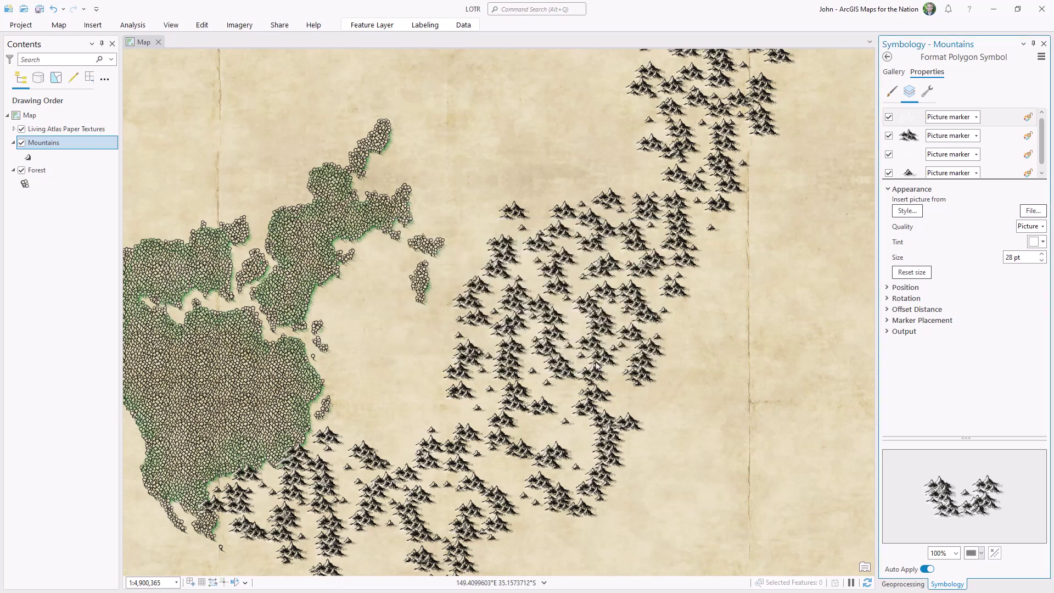
{"action": "left_click", "coordinate": [894, 72]}
{"action": "left_click", "coordinate": [945, 169]}
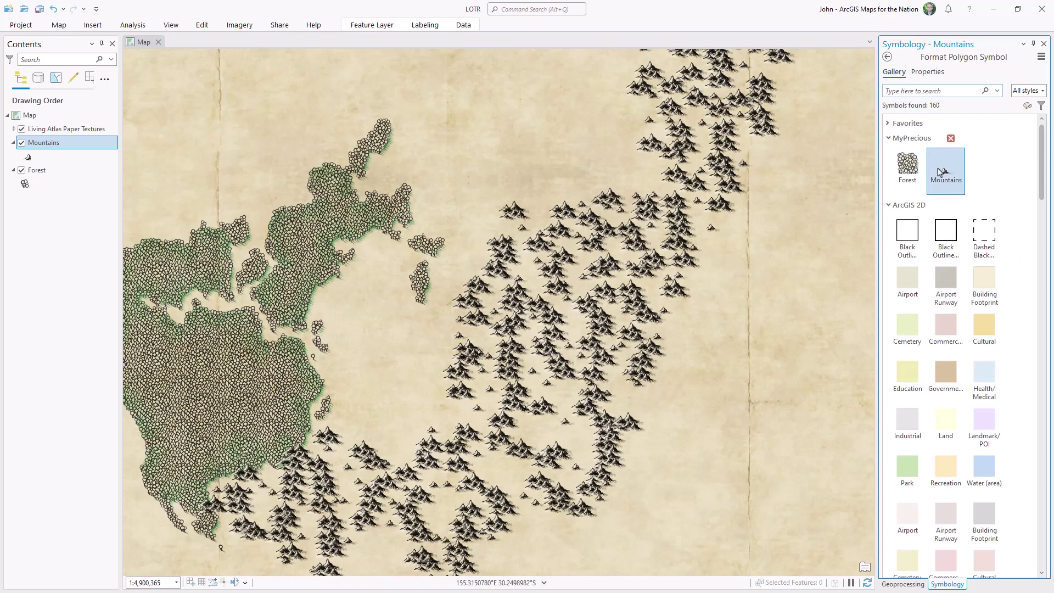